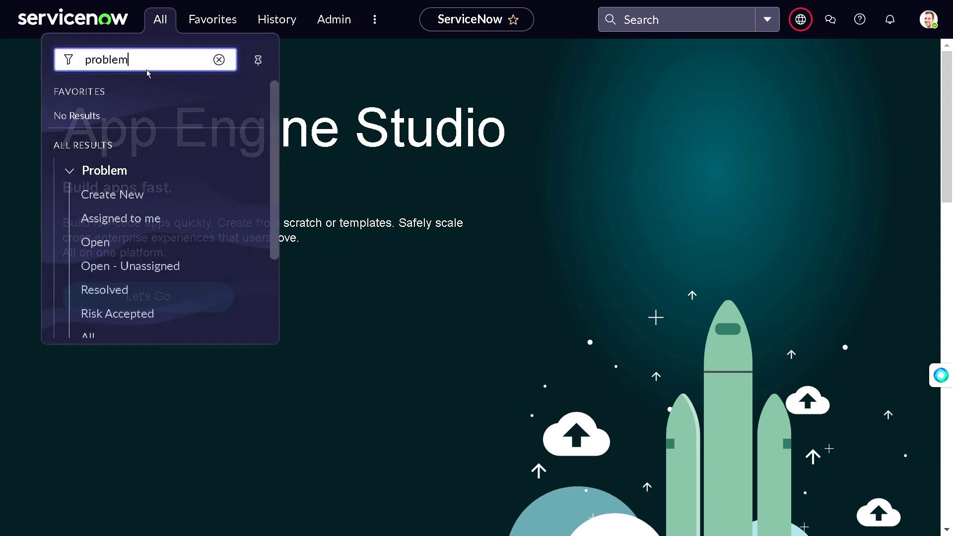
Open incident INC0010009 from incident.list and create problem PRB0040002 from it.
left_click_drag(179, 60, 71, 50)
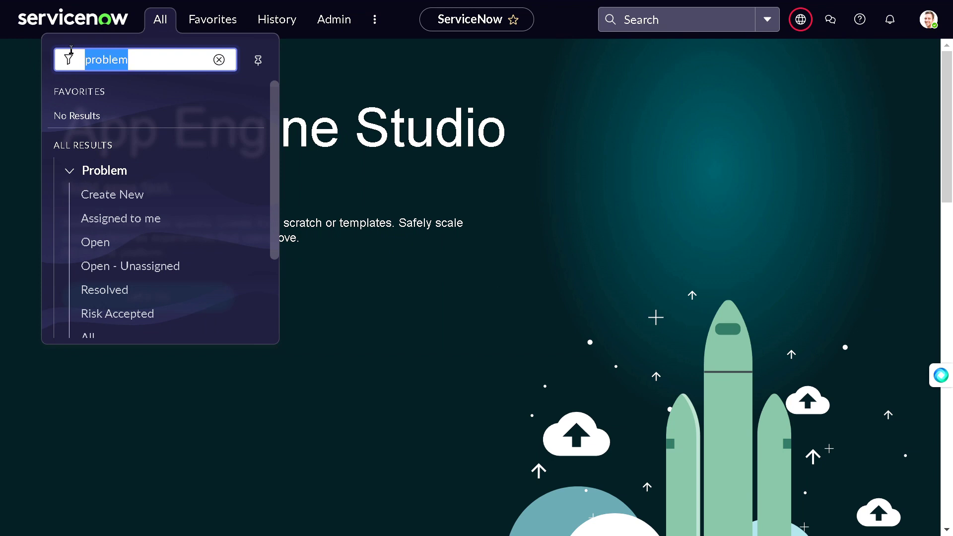
key("BackSpace")
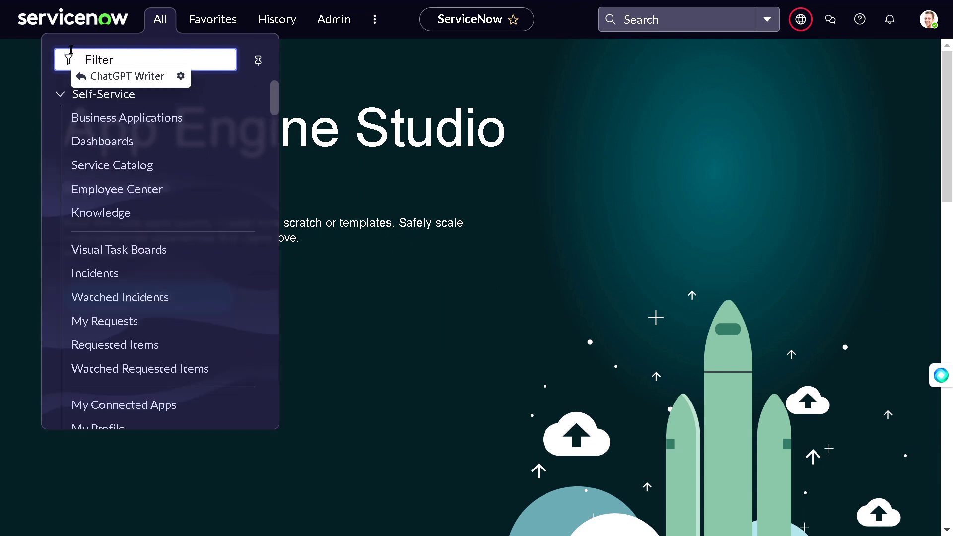
left_click(182, 55)
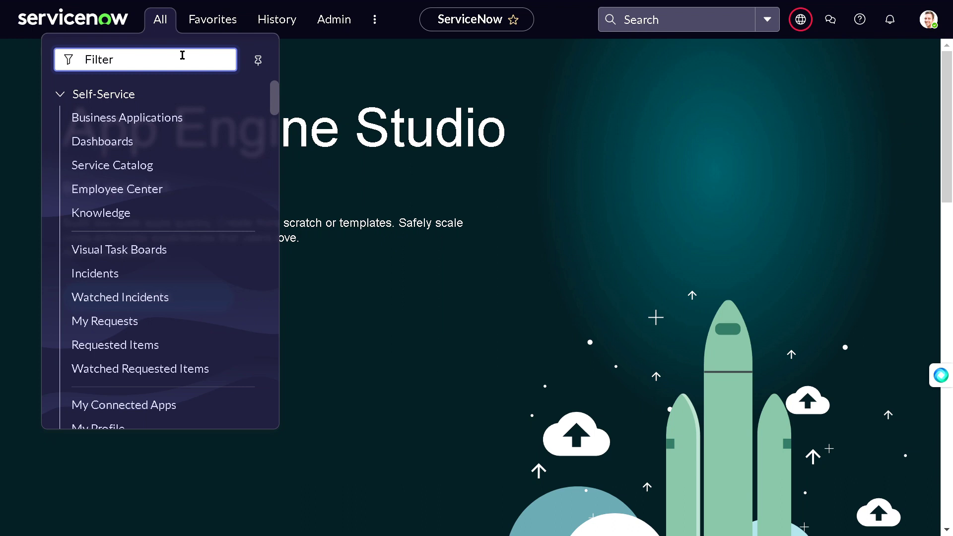
type("incident.list")
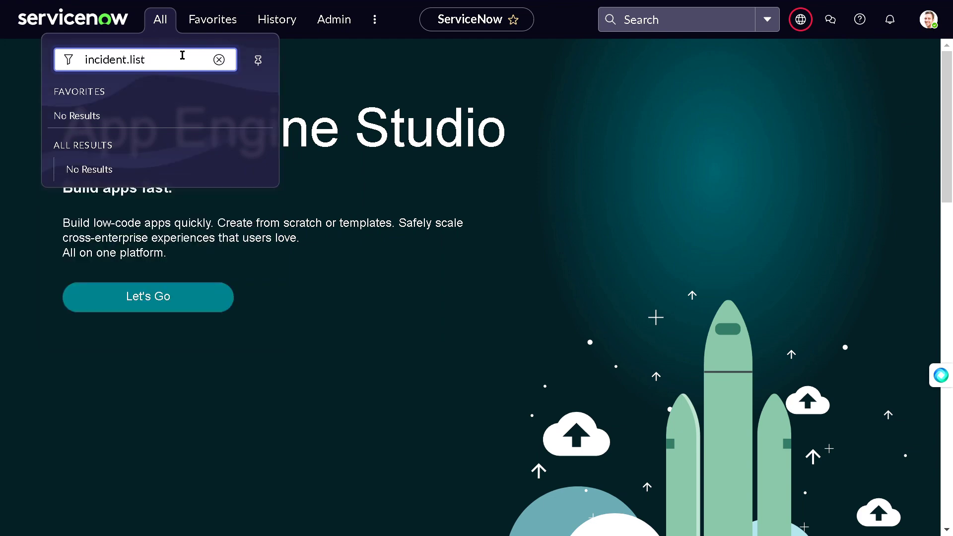
key("Return")
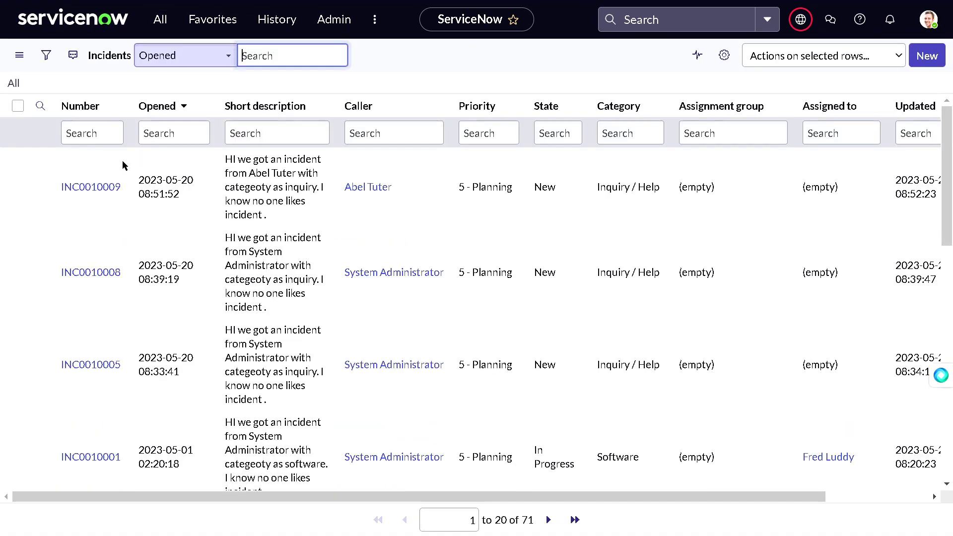
left_click(110, 190)
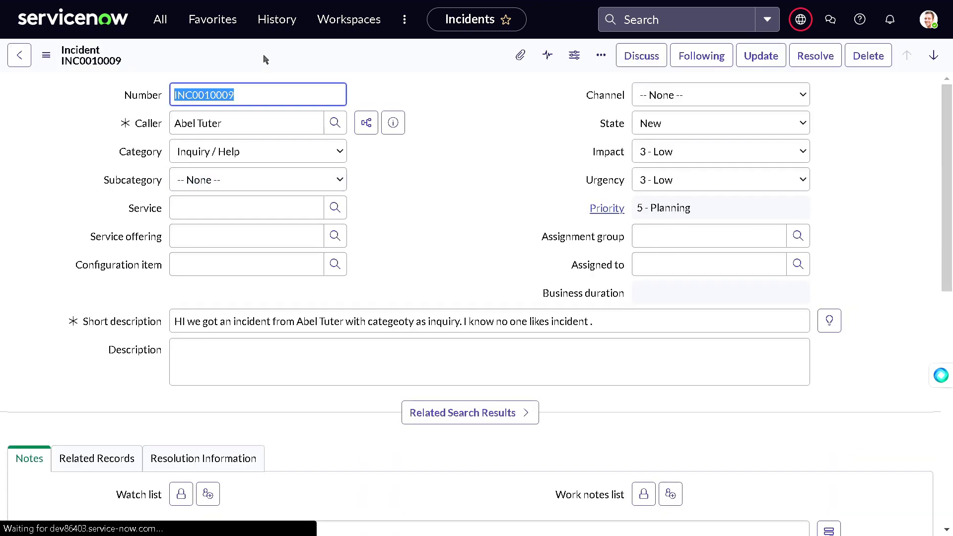
right_click(263, 57)
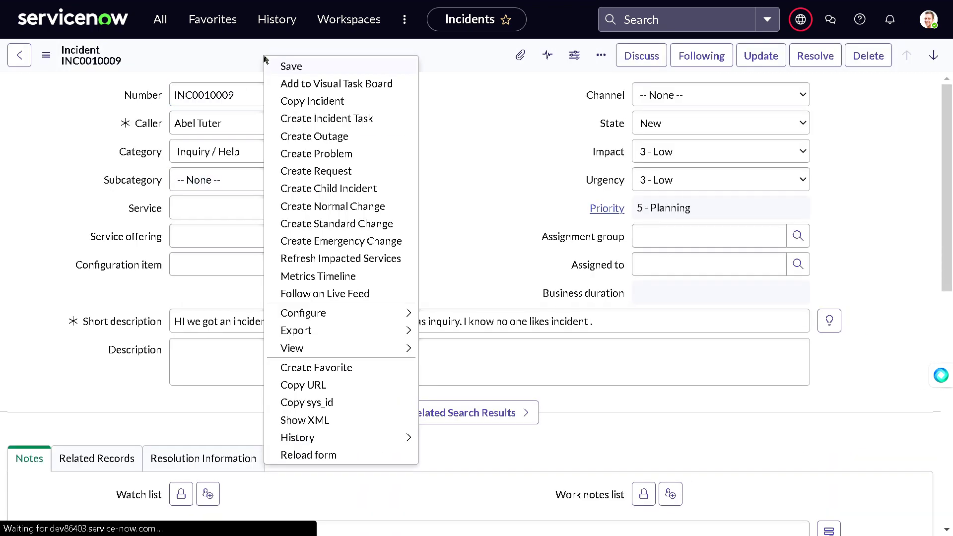
left_click(302, 155)
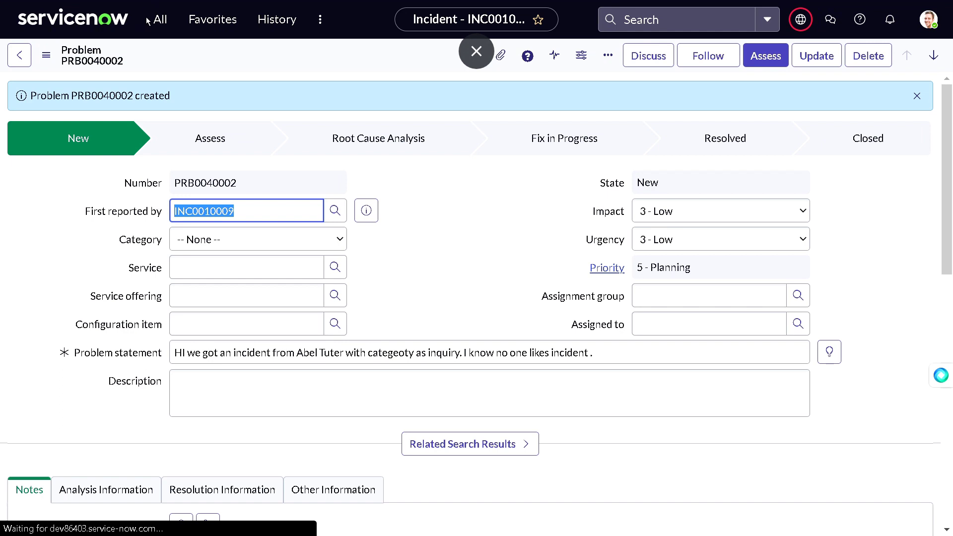
Start a new Problem record from the All menu's Problem section.
left_click(160, 25)
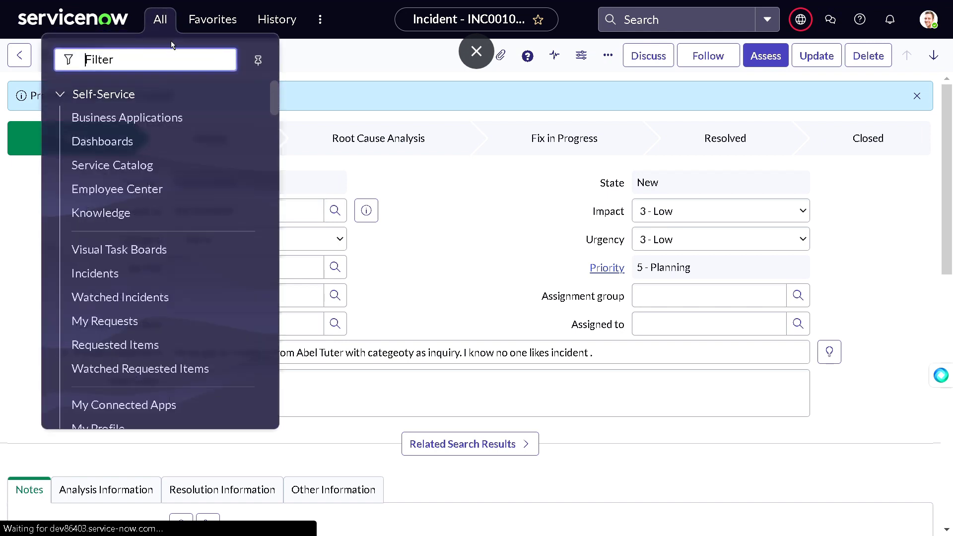
type("pr")
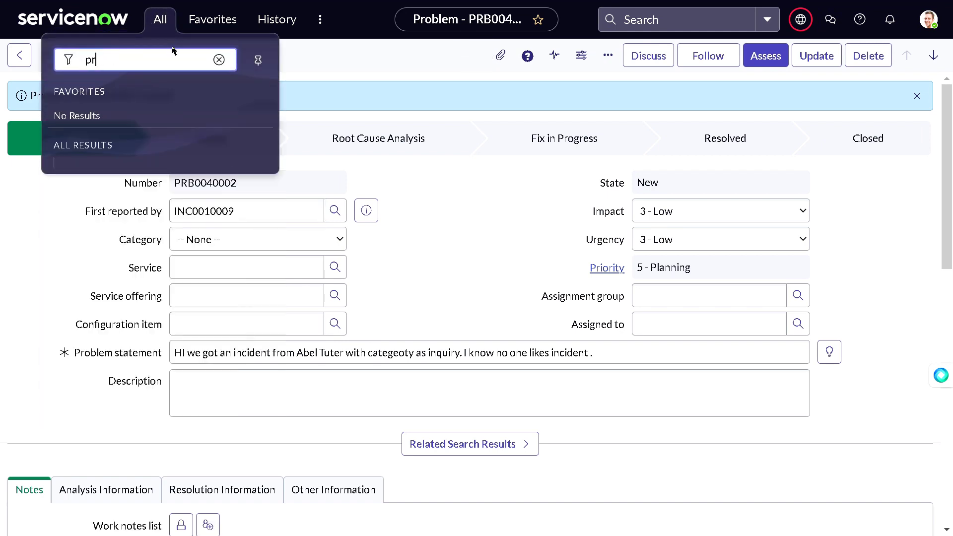
type("oblem")
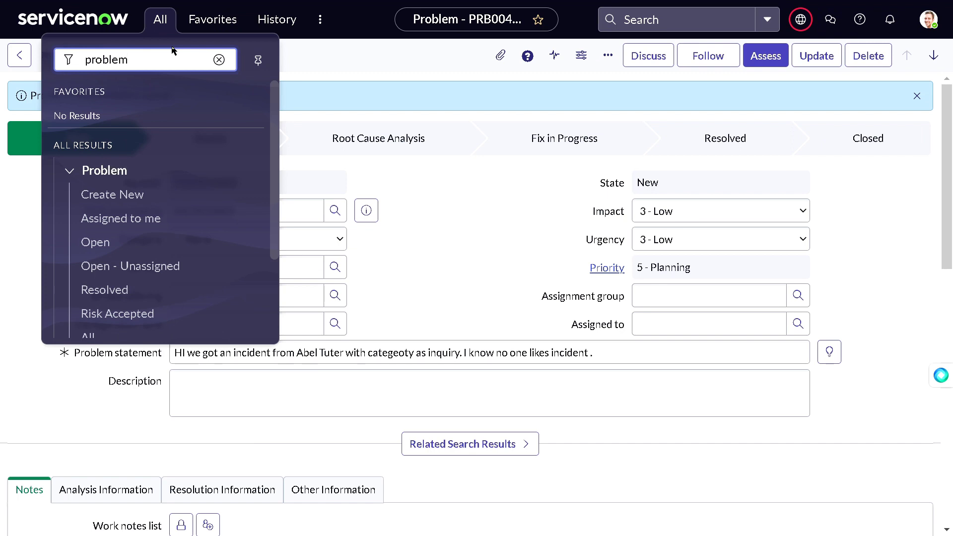
left_click(109, 205)
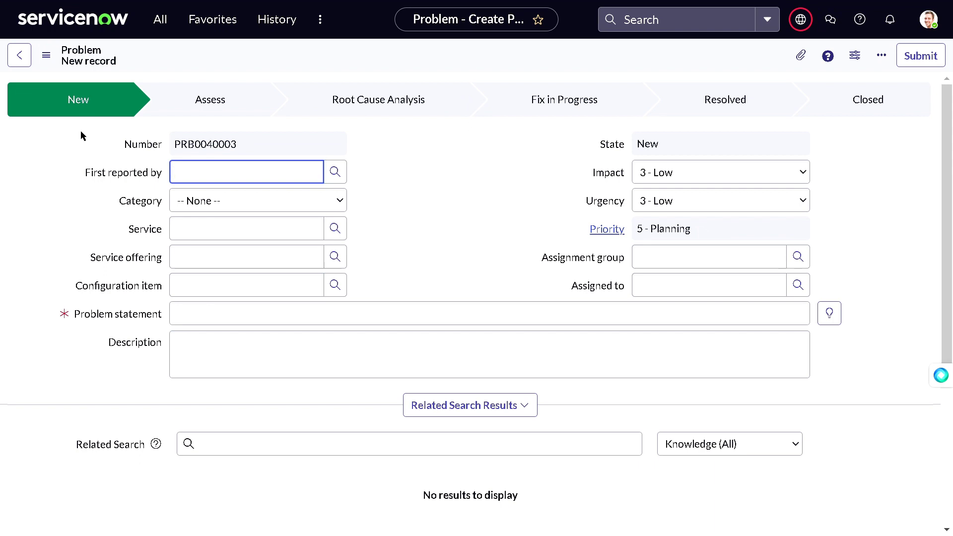
Set First reported by to INC0000002, using the task lookup filtered by number 'In'.
left_click_drag(83, 176, 170, 173)
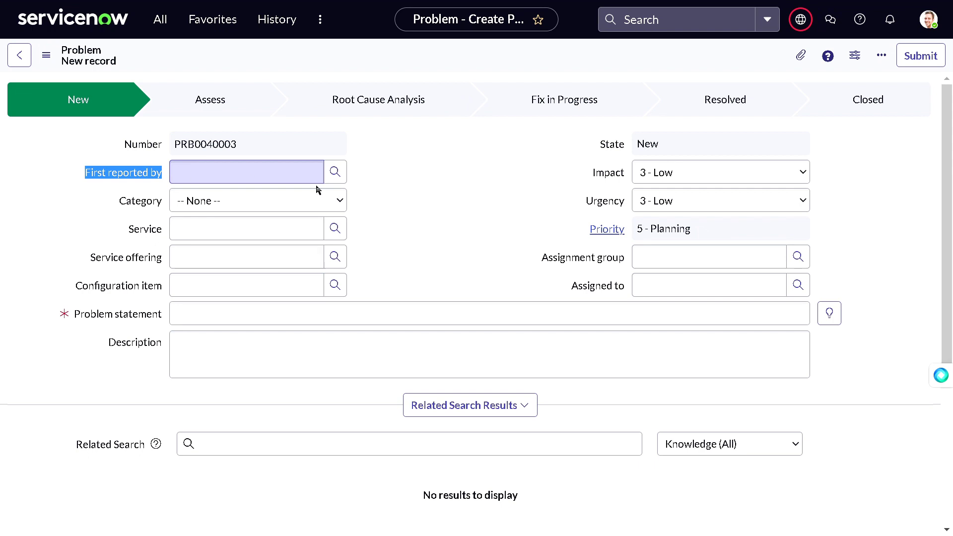
left_click(340, 176)
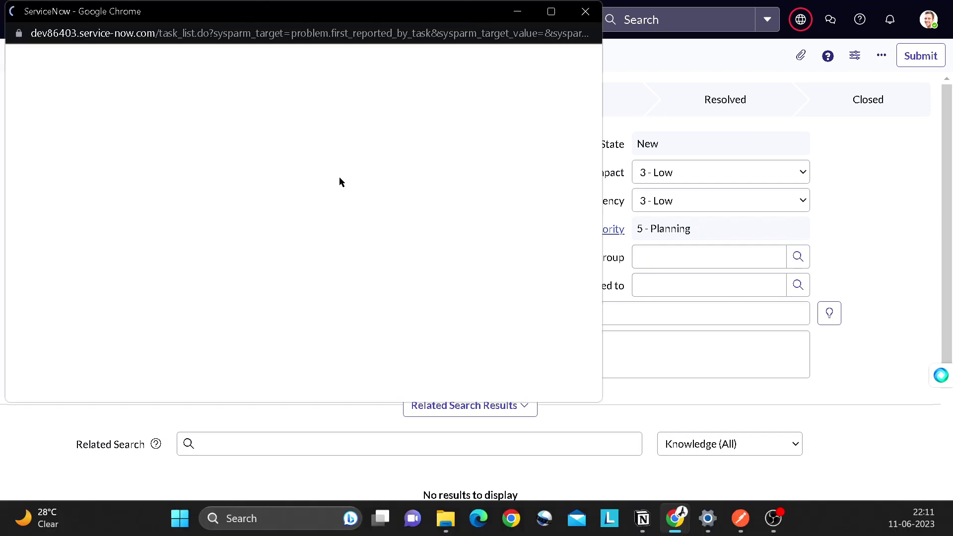
left_click(34, 111)
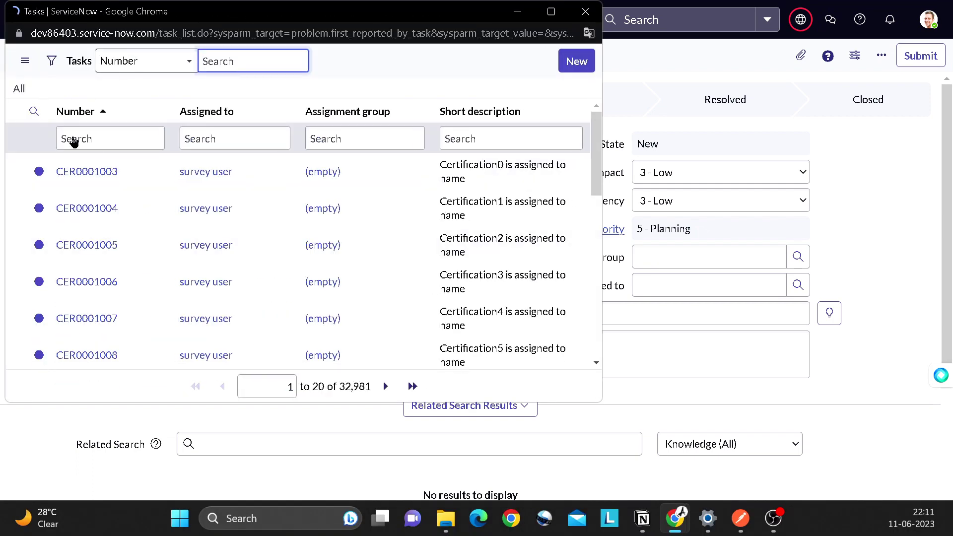
left_click(110, 137)
type("InC")
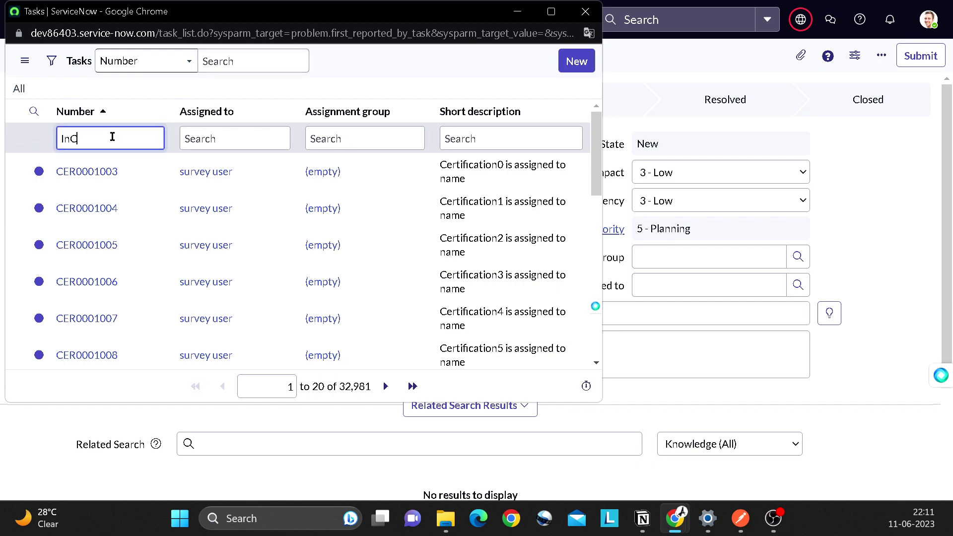
key("Return")
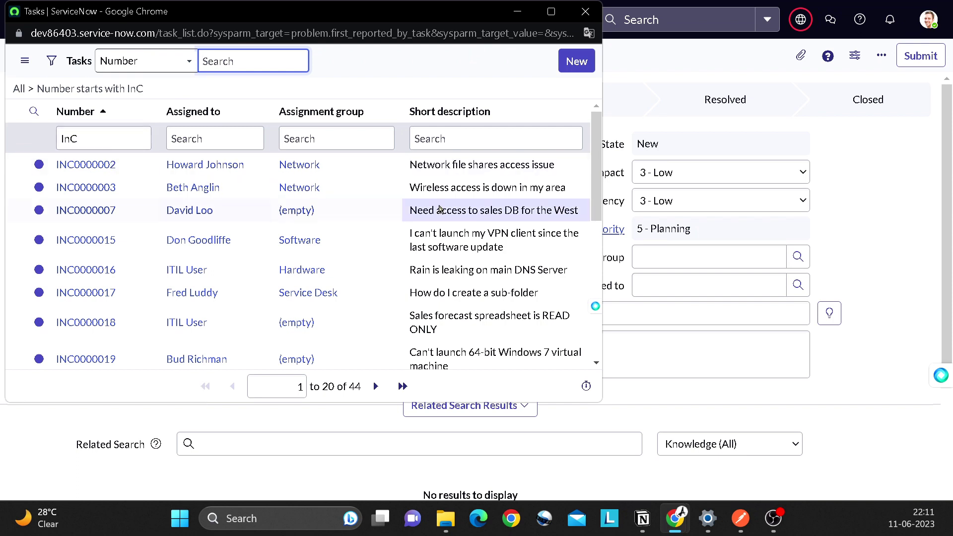
left_click(86, 164)
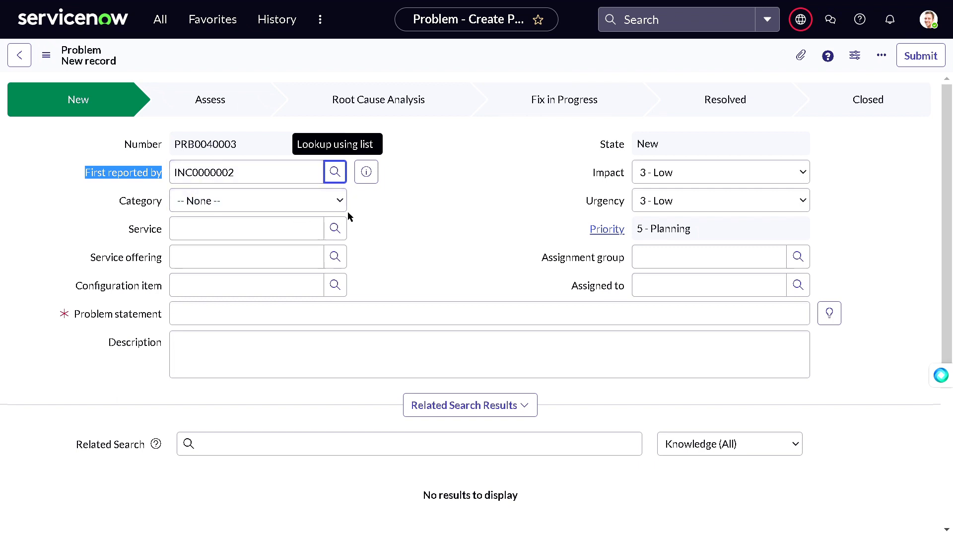
Set the problem's Category to Hardware and Subcategory to Disk.
left_click(304, 202)
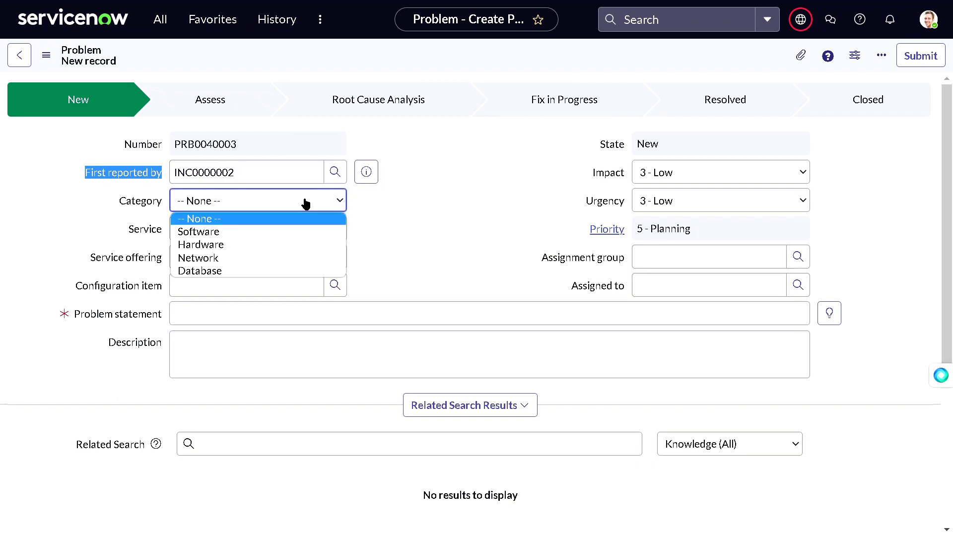
left_click(283, 232)
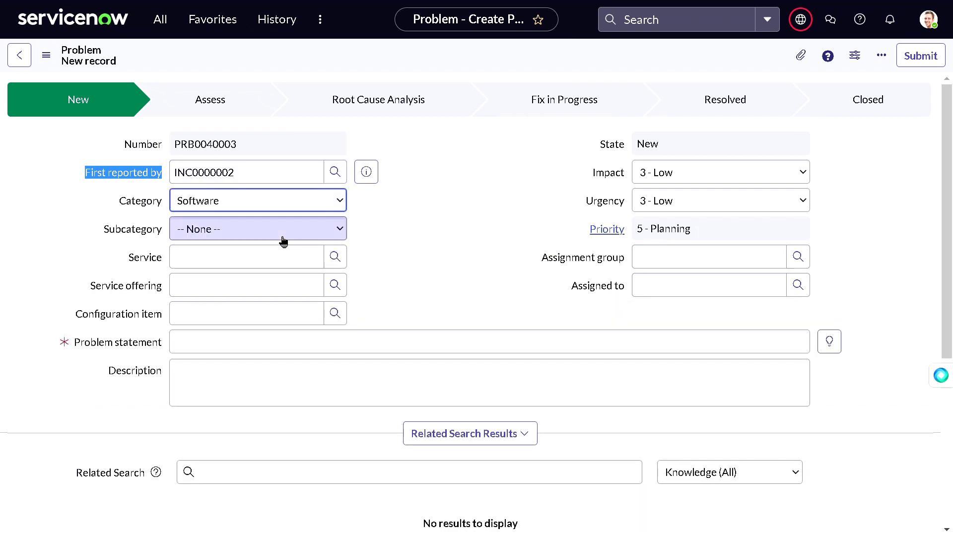
left_click(284, 241)
left_click(283, 243)
left_click(294, 208)
left_click(295, 244)
left_click(292, 227)
left_click(282, 273)
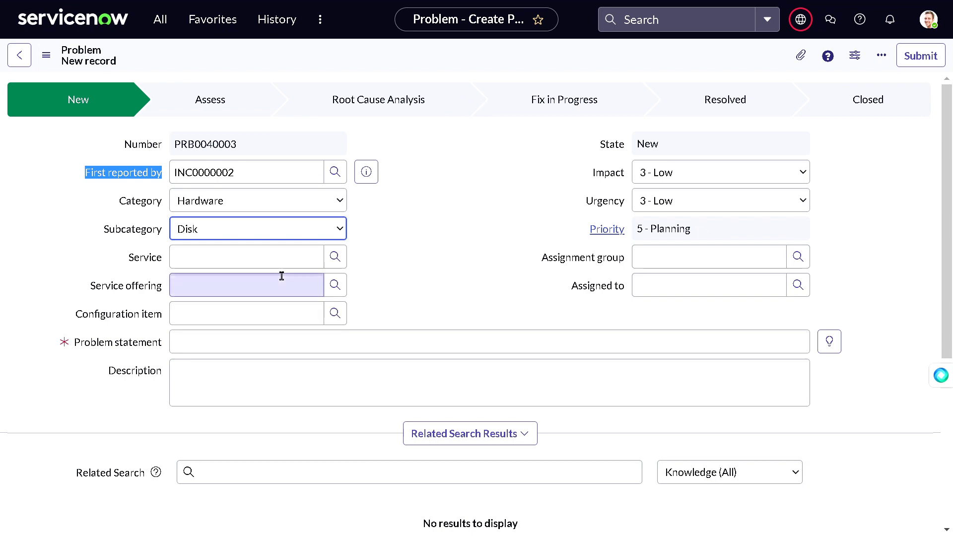
Choose SAP Labor Distribution as the service, leaving Service offering empty.
left_click(330, 266)
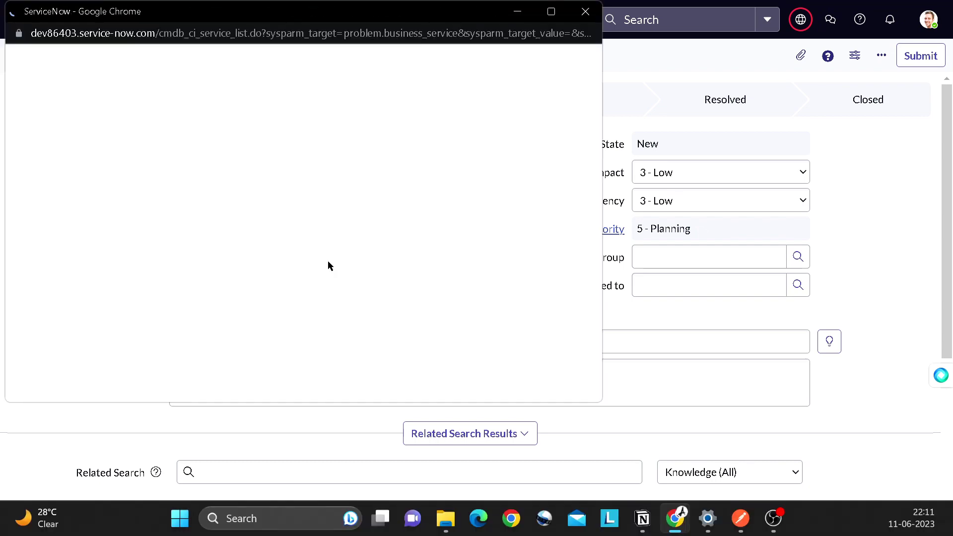
scroll(97, 306, "down", 3)
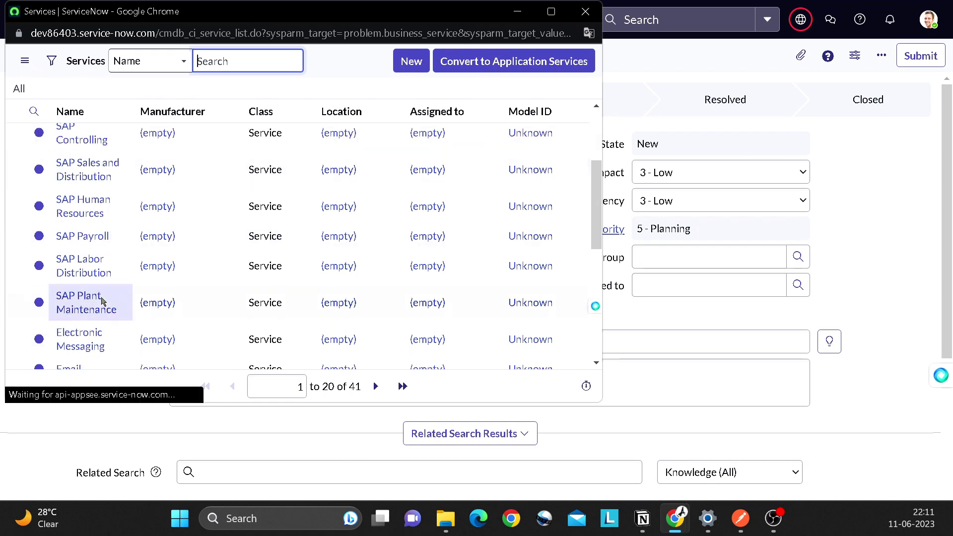
left_click(91, 271)
left_click(272, 290)
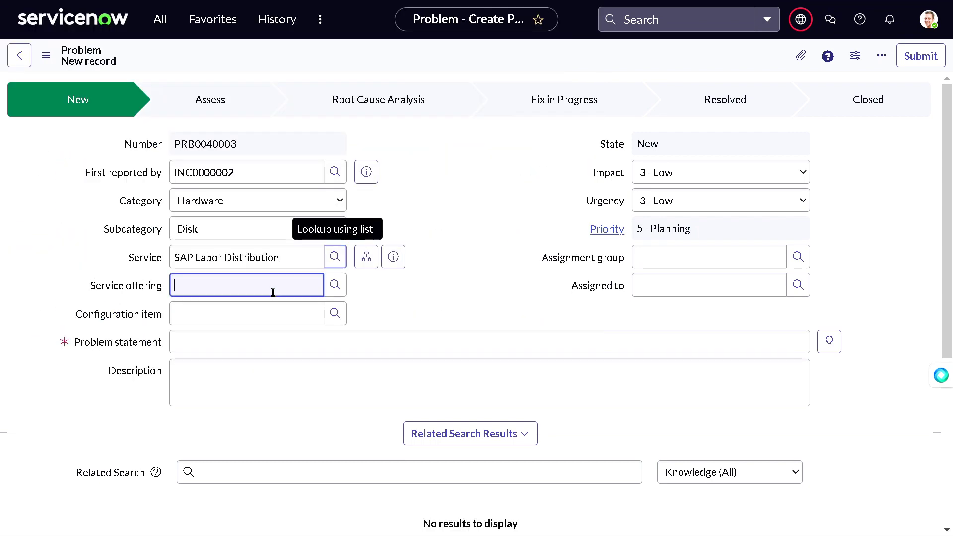
type("**")
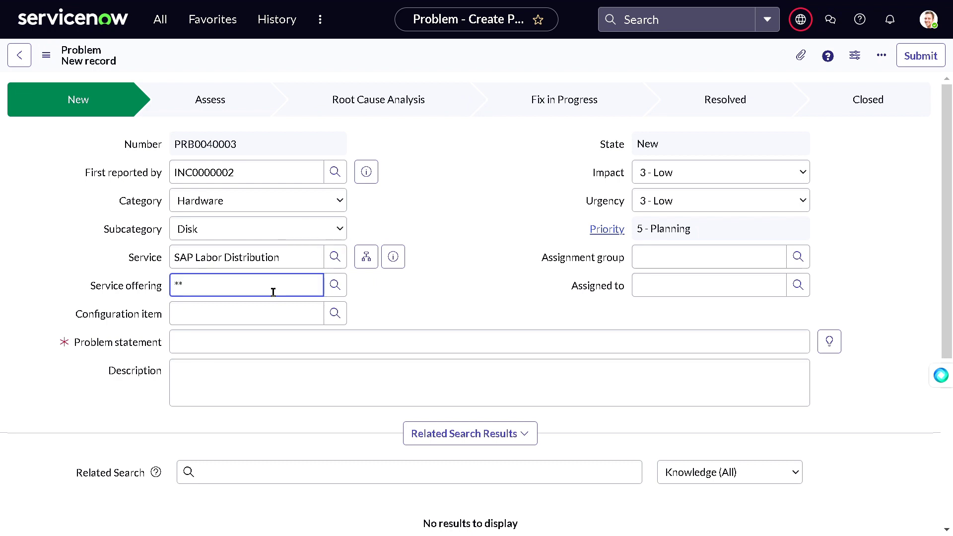
left_click_drag(254, 289, 147, 291)
key("BackSpace")
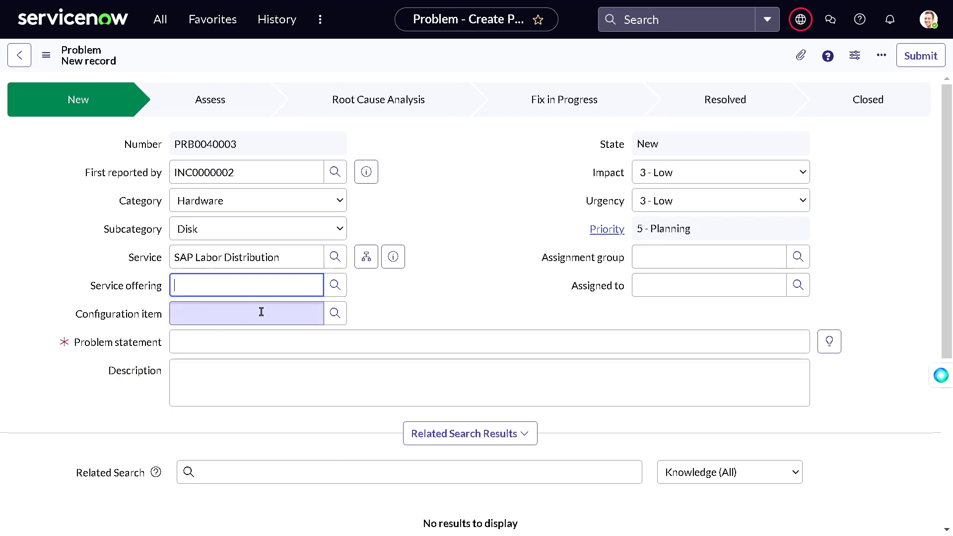
left_click(196, 341)
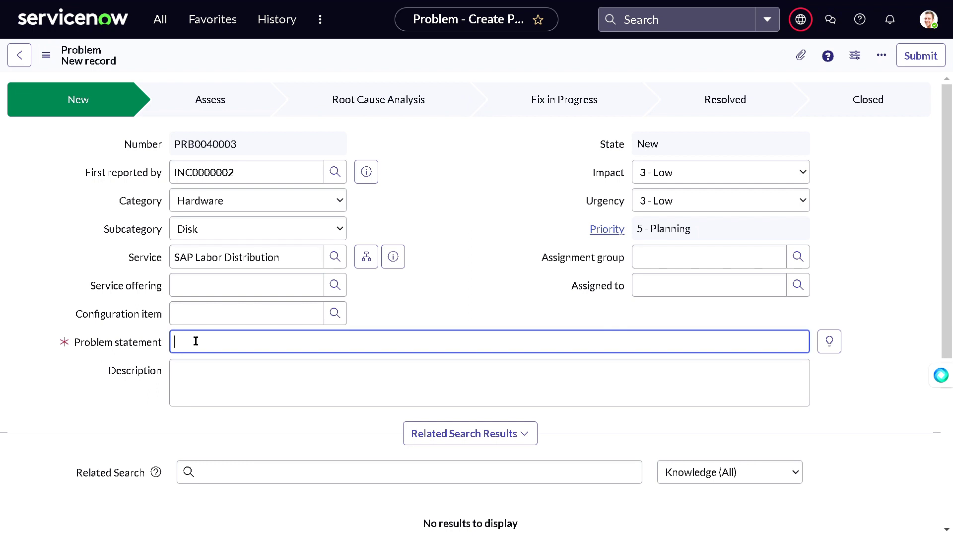
Enter 'Just Coffee machine issue' as the problem statement and paste it into Description.
type("Just Coffee machine issue")
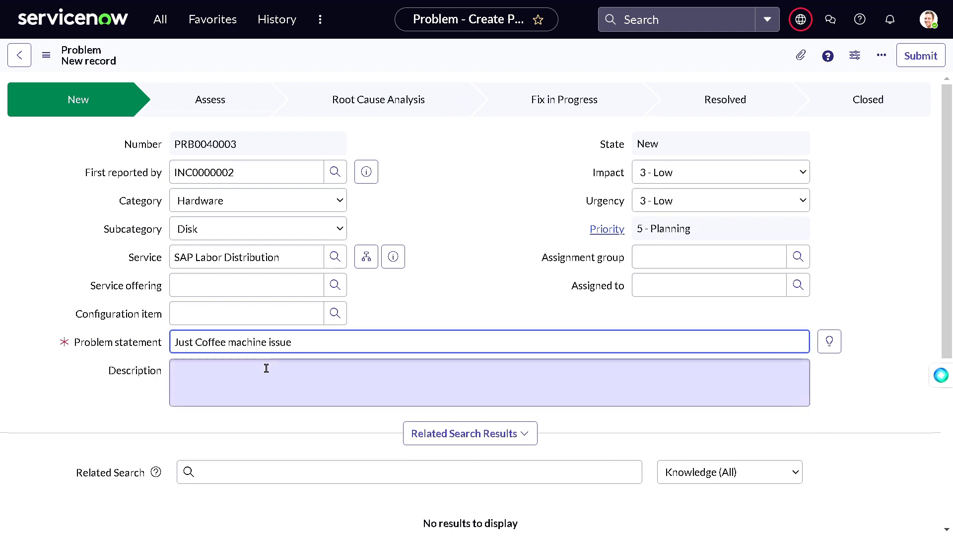
key("ctrl+a")
key("ctrl+c")
left_click(271, 362)
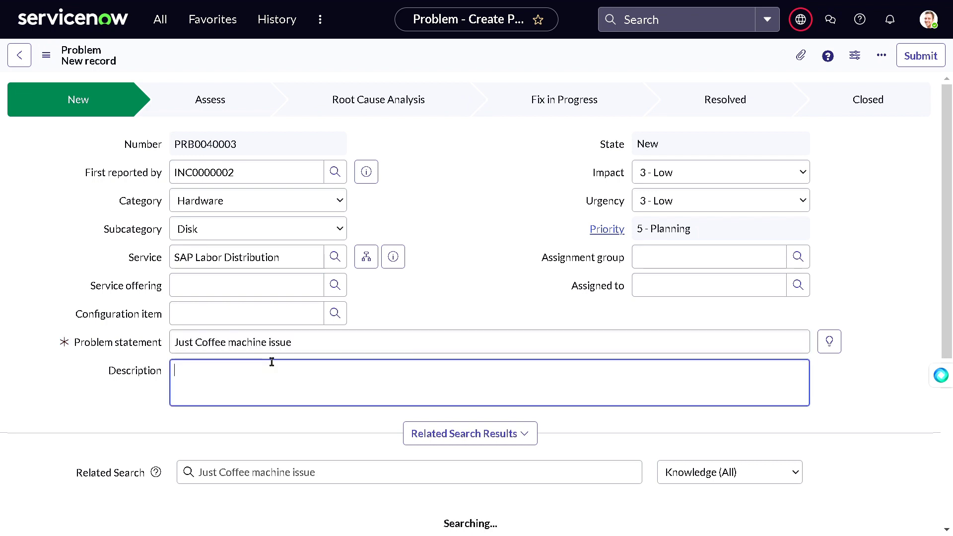
key("ctrl+v")
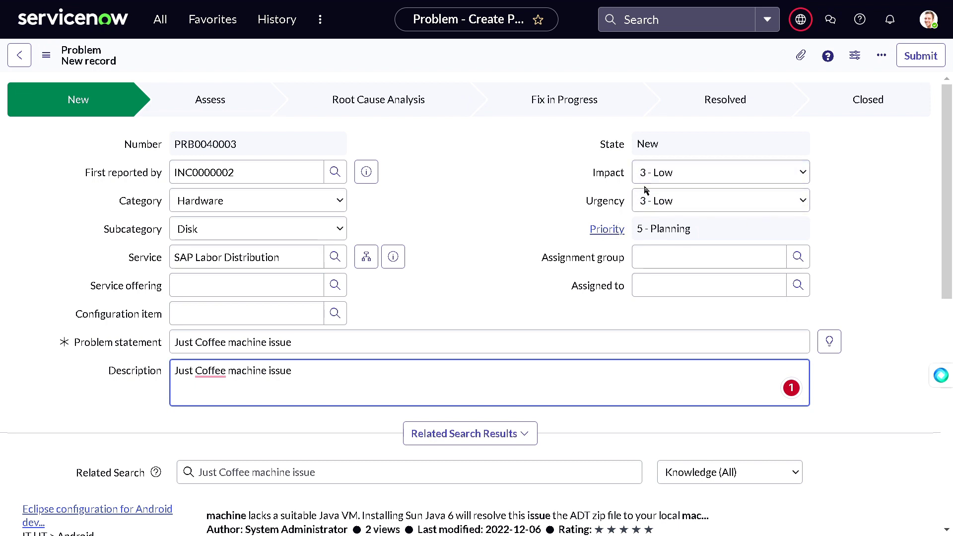
Set impact to 2 - Medium and keep urgency at 3 - Low.
left_click(654, 175)
left_click(665, 203)
left_click(666, 208)
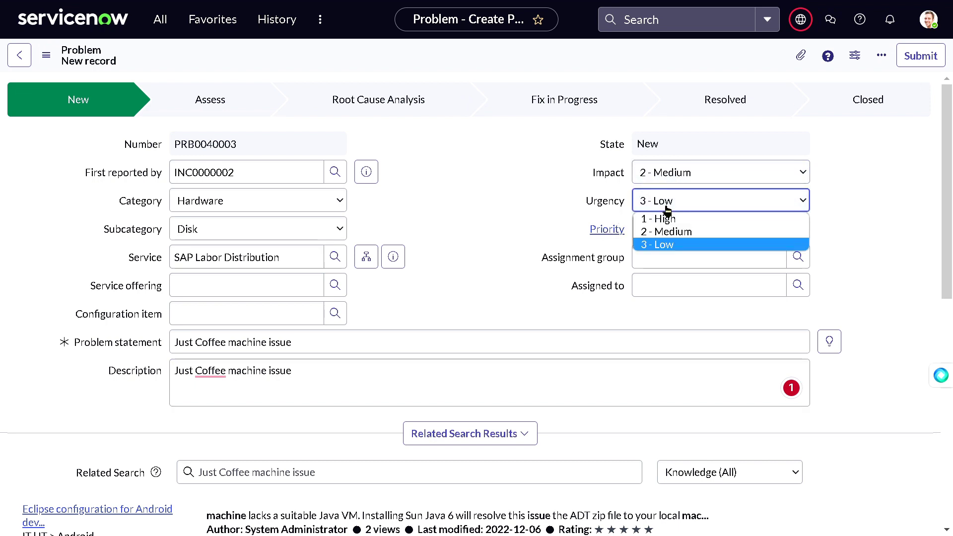
left_click(669, 242)
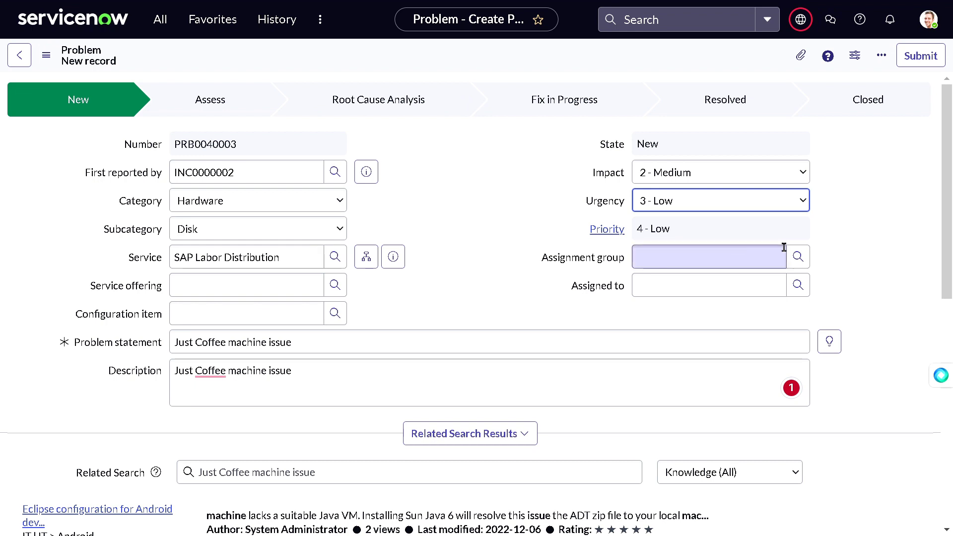
Set Database as the assignment group and try the Assigned to lookup, which is empty.
left_click(765, 255)
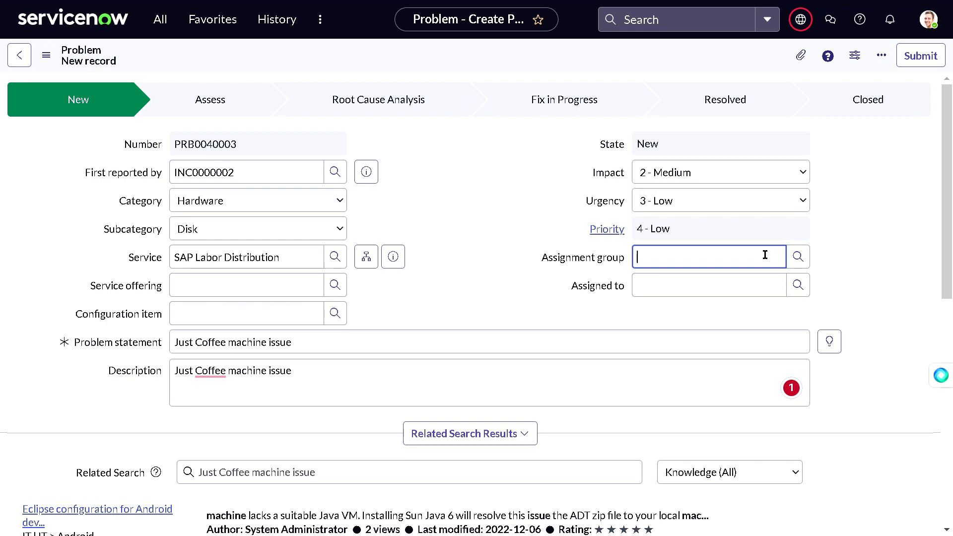
type("**")
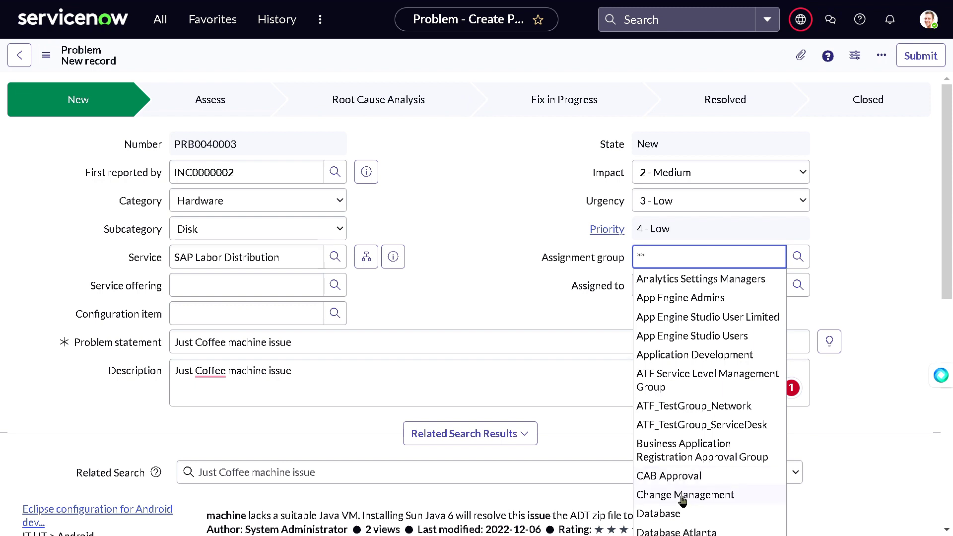
left_click(680, 513)
left_click(574, 289)
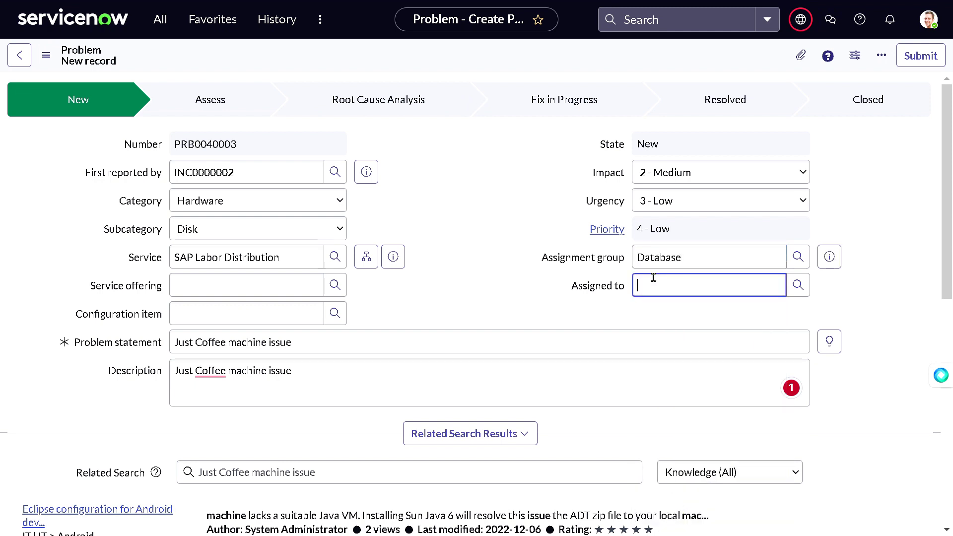
type("**")
left_click_drag(660, 278, 611, 277)
key("BackSpace")
left_click(798, 284)
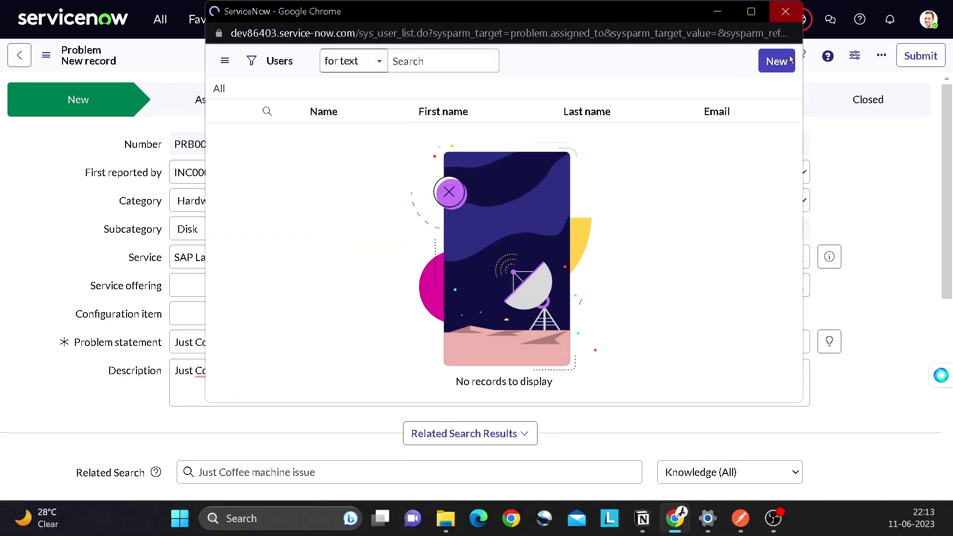
left_click(795, 14)
Replace the group with Problem Analyzers and assign the problem to Problem Administrator.
left_click(681, 267)
left_click_drag(680, 263, 624, 257)
key("BackSpace")
type("pro")
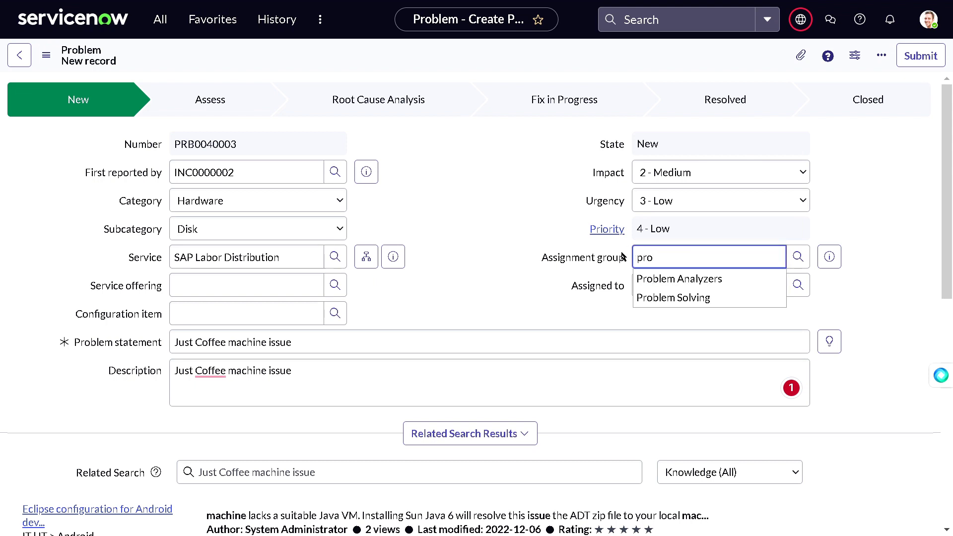
left_click(661, 278)
left_click(794, 292)
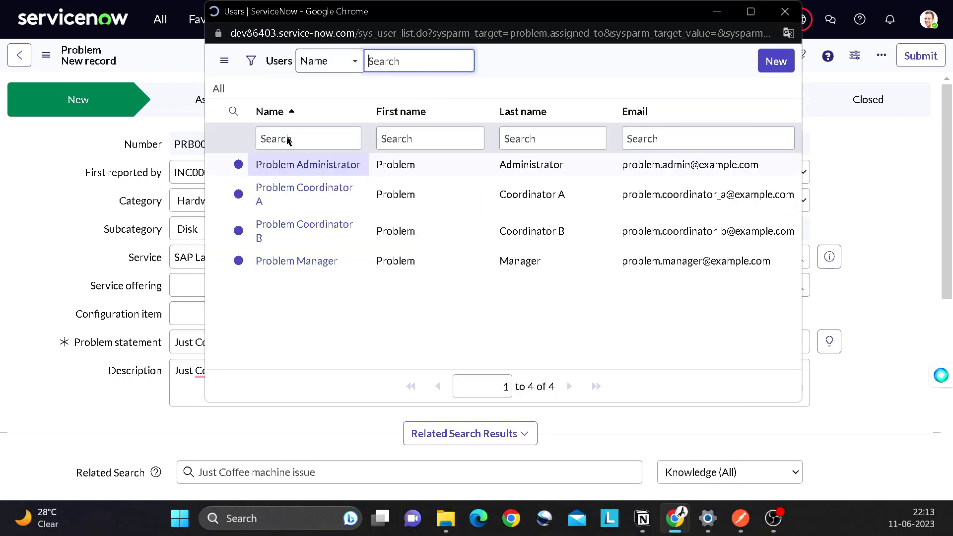
left_click(307, 166)
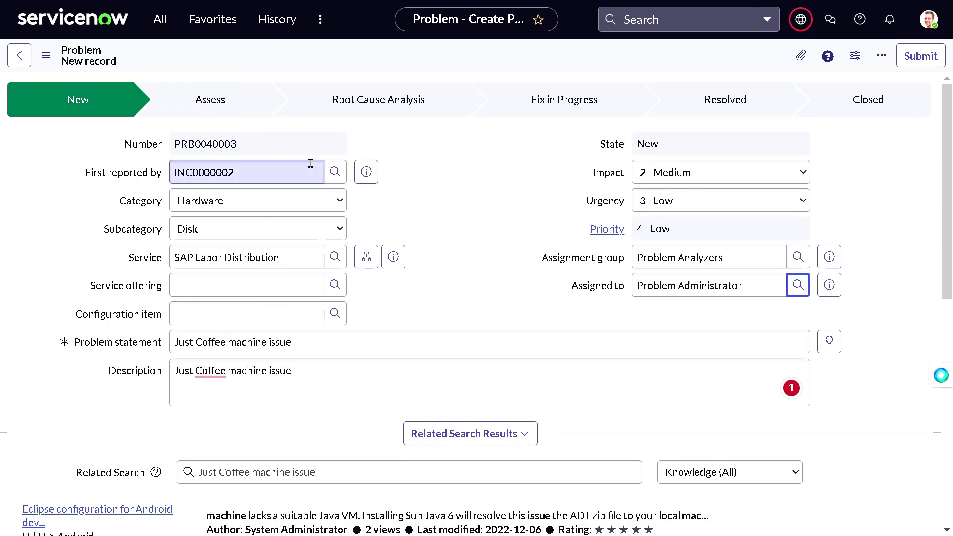
scroll(400, 262, "down", 3)
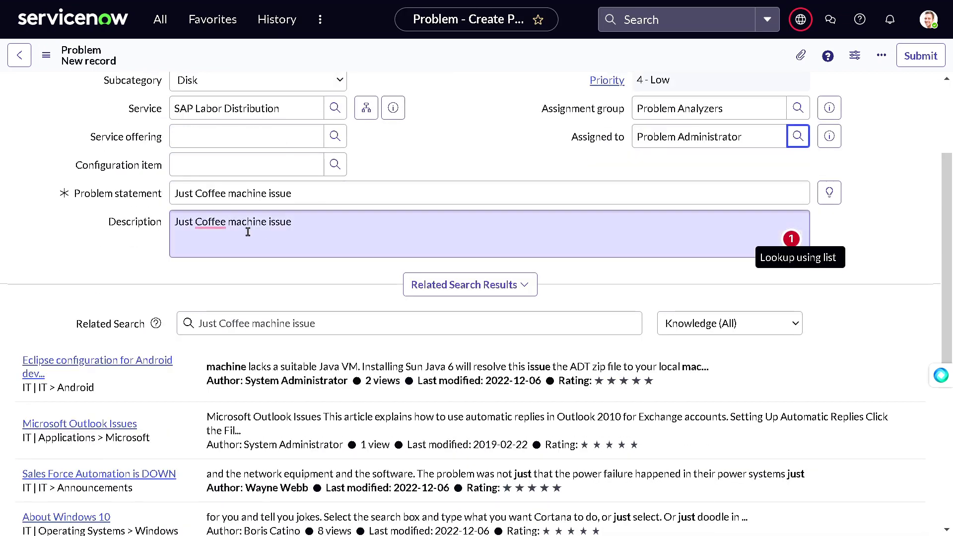
scroll(248, 226, "down", 3)
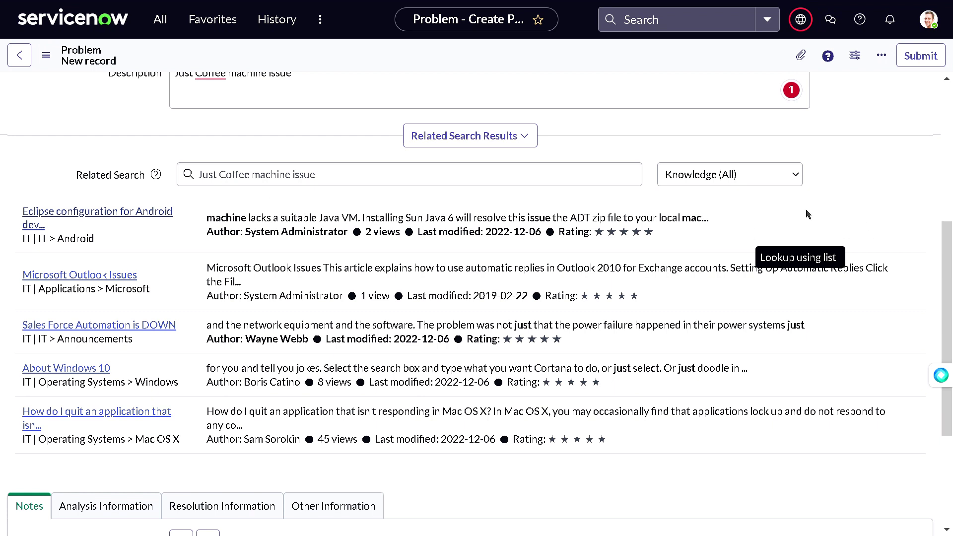
left_click(726, 178)
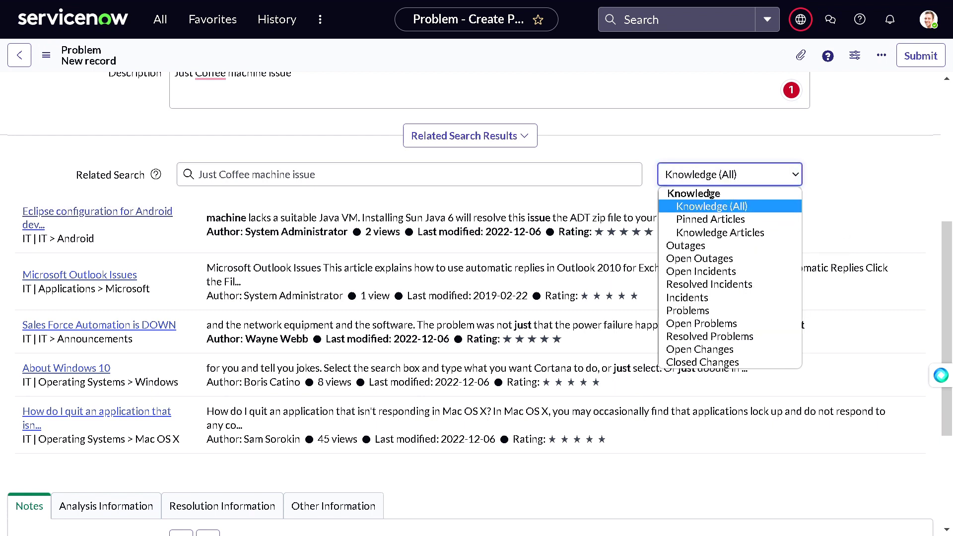
Save PRB0040003 through the form header's context menu.
left_click(847, 163)
scroll(474, 242, "down", 4)
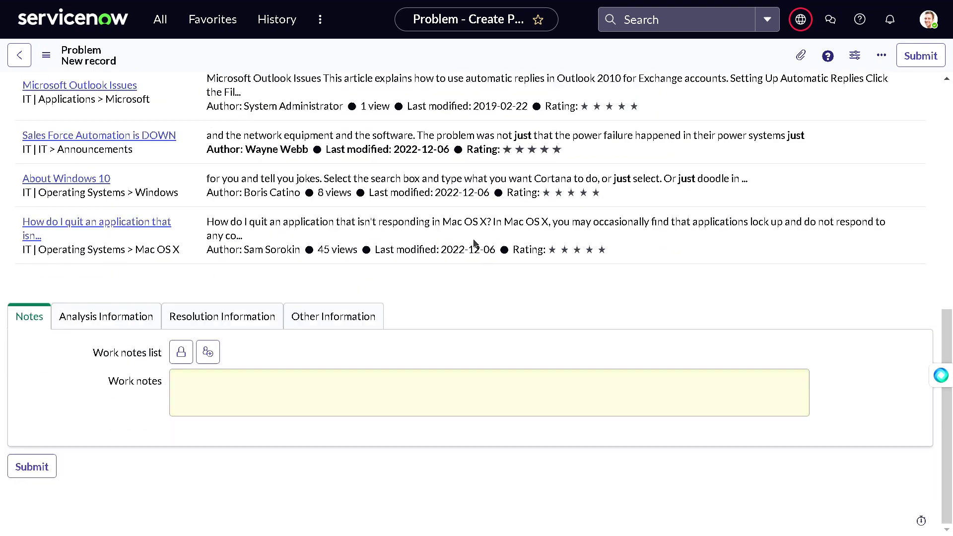
scroll(295, 209, "up", 10)
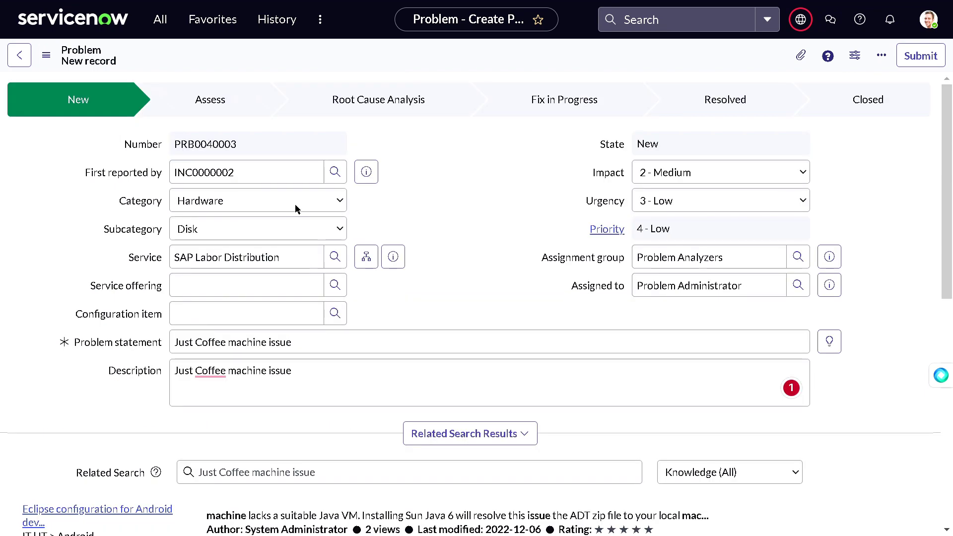
right_click(346, 65)
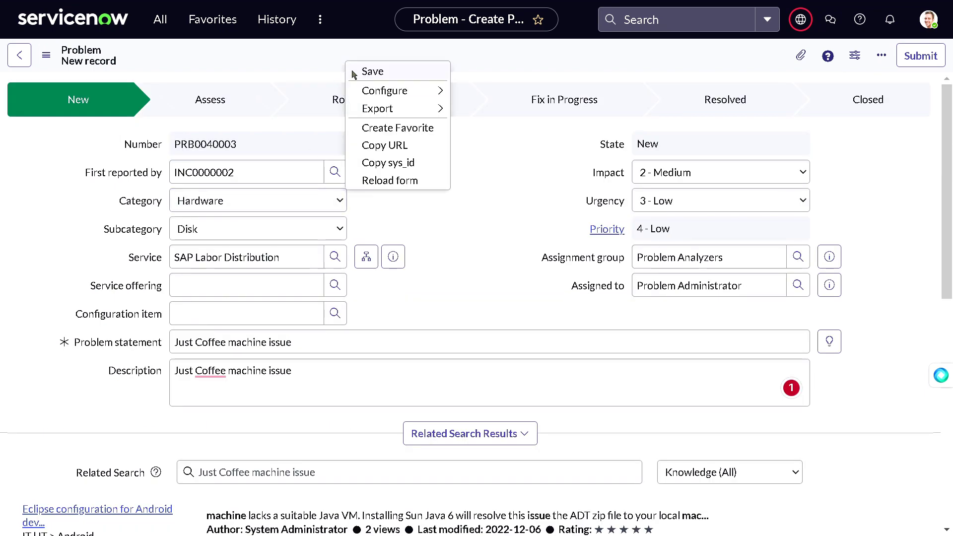
left_click(351, 70)
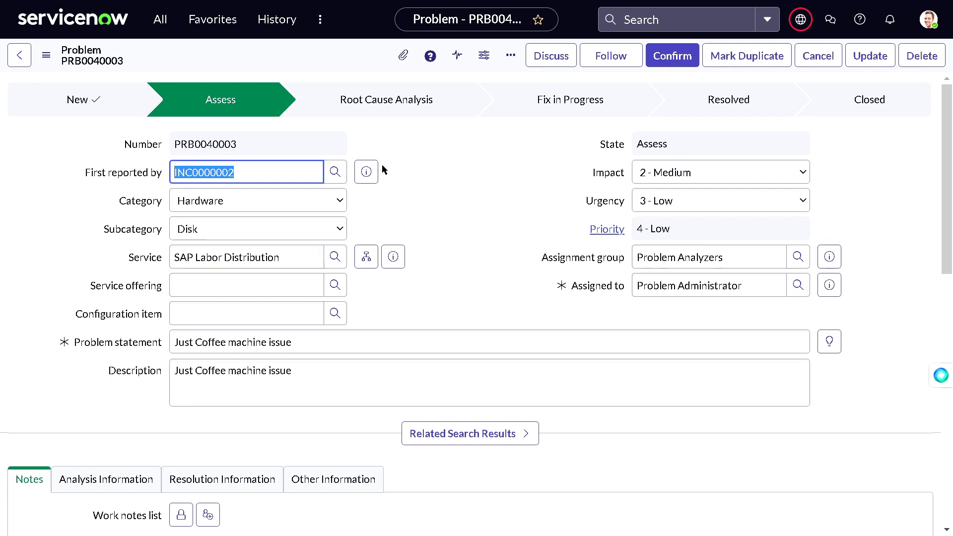
left_click(721, 53)
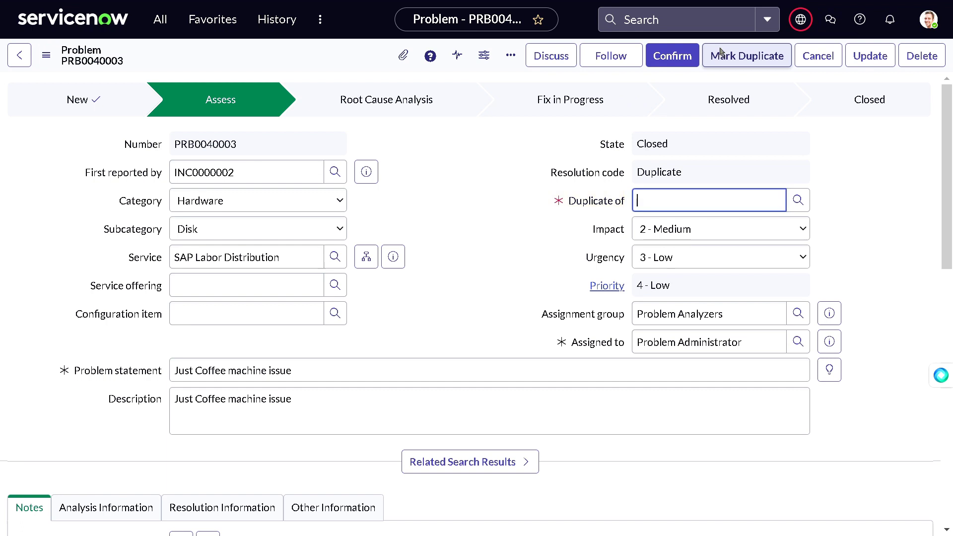
left_click(721, 52)
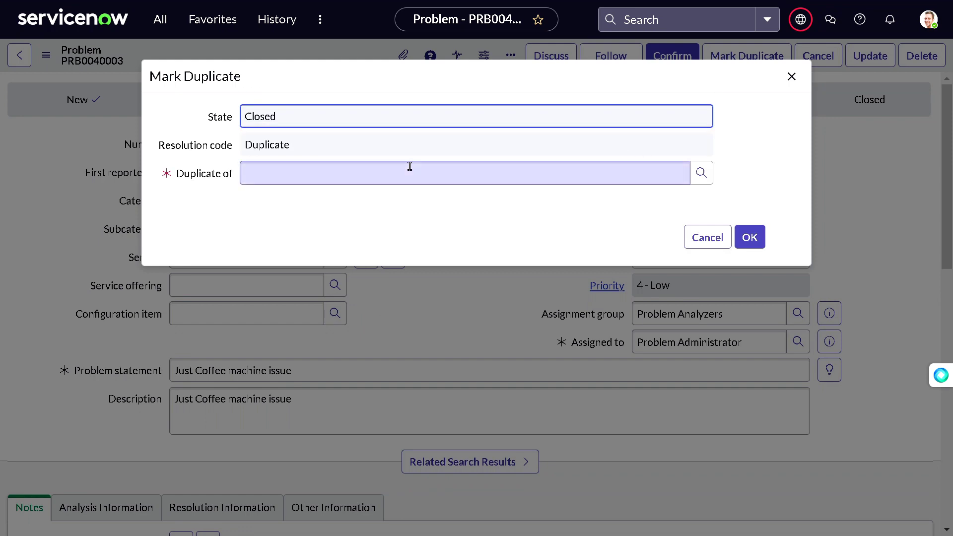
left_click(702, 180)
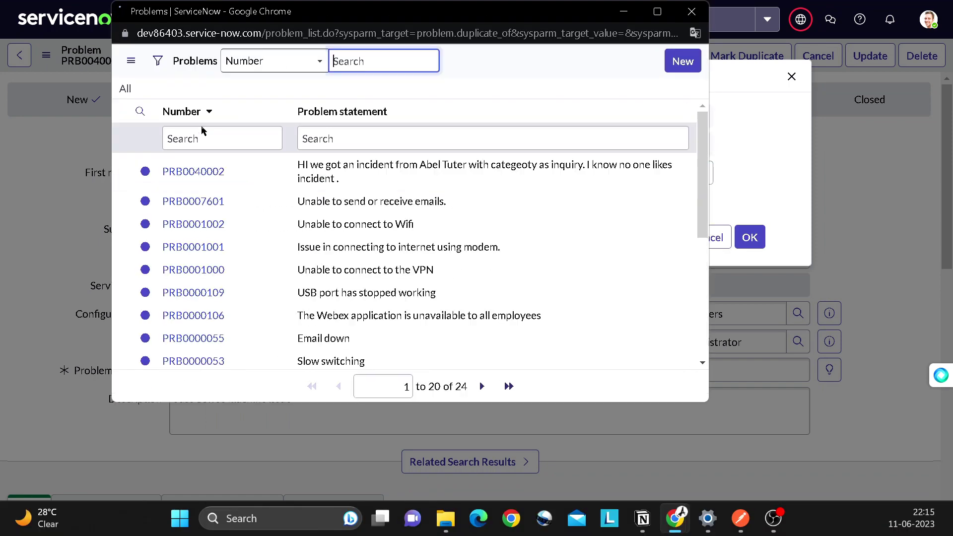
left_click(208, 172)
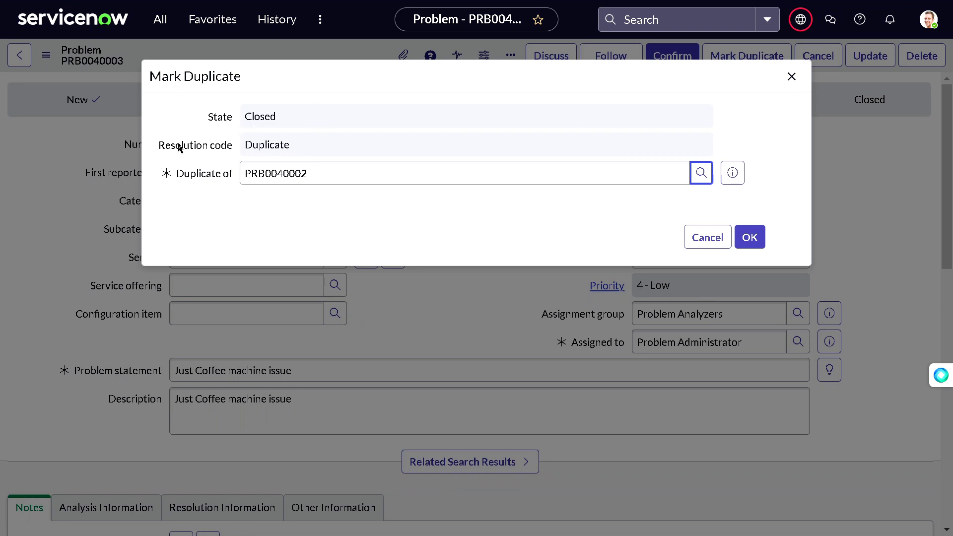
left_click(267, 140)
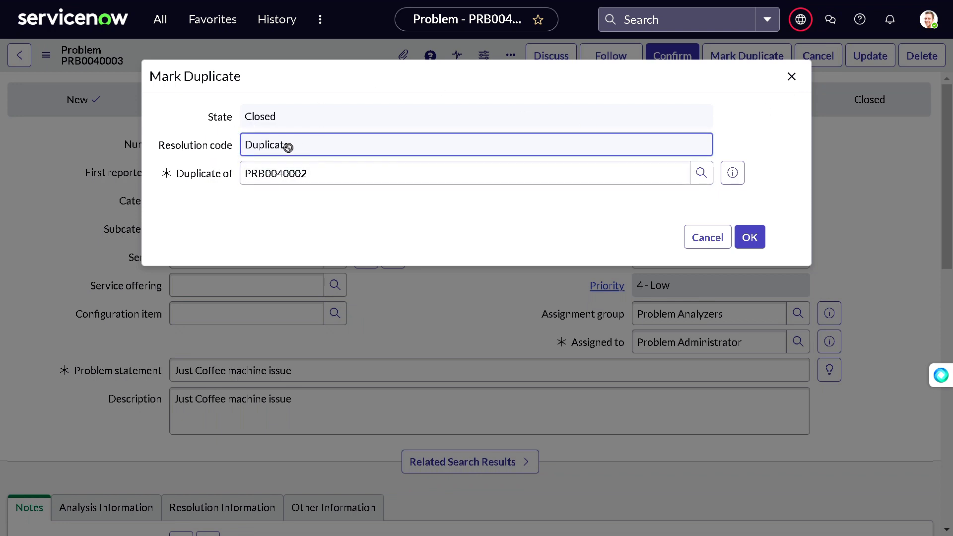
left_click(792, 78)
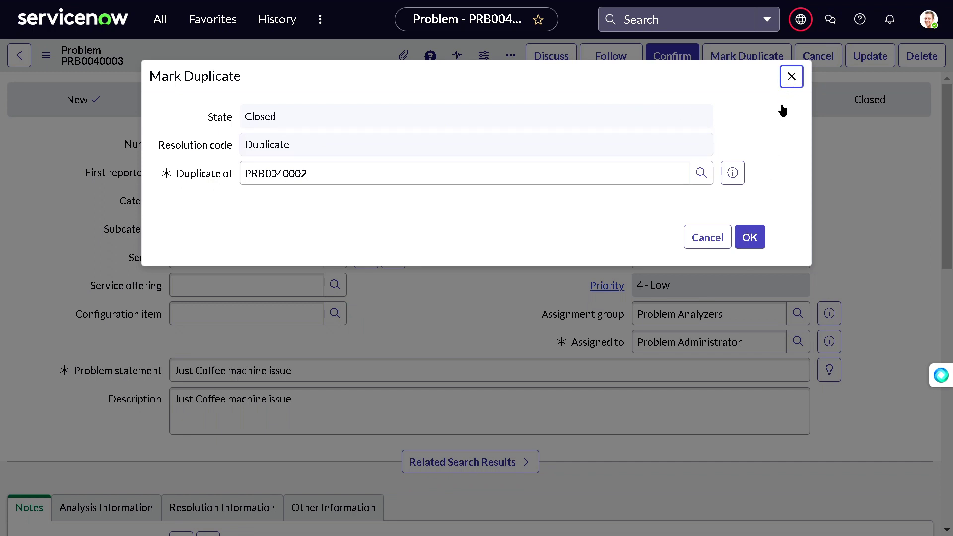
left_click(791, 77)
scroll(435, 204, "down", 2)
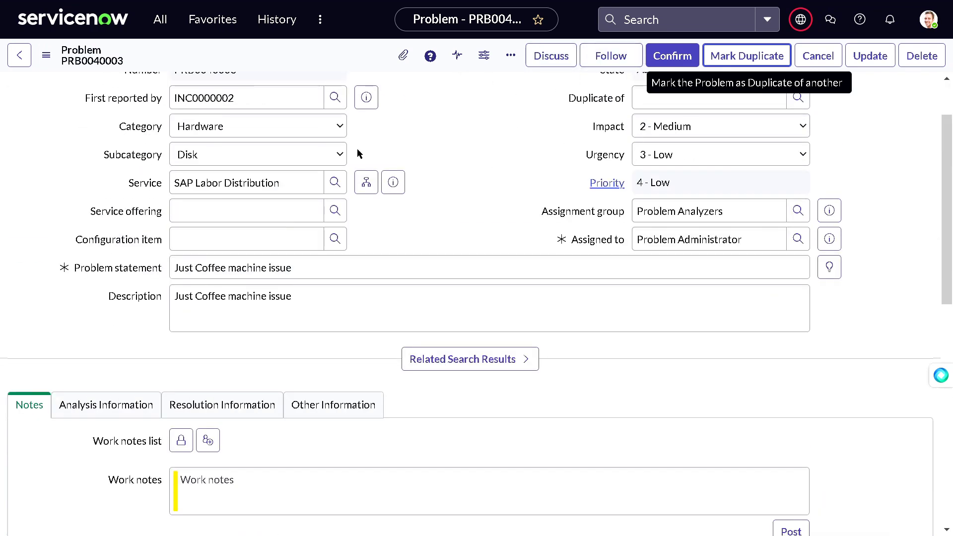
Confirm PRB0040003 so it moves from Assess into Root Cause Analysis.
scroll(368, 276, "up", 2)
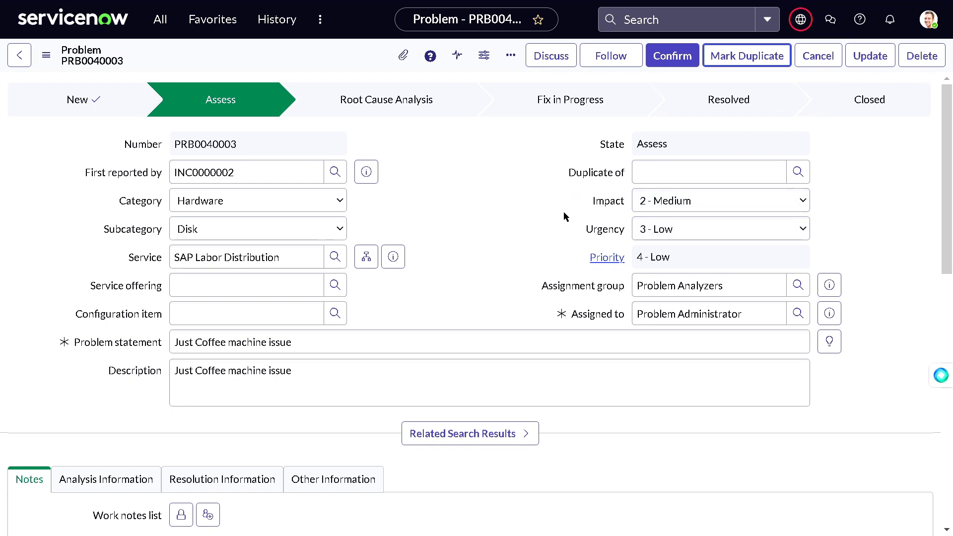
left_click(662, 53)
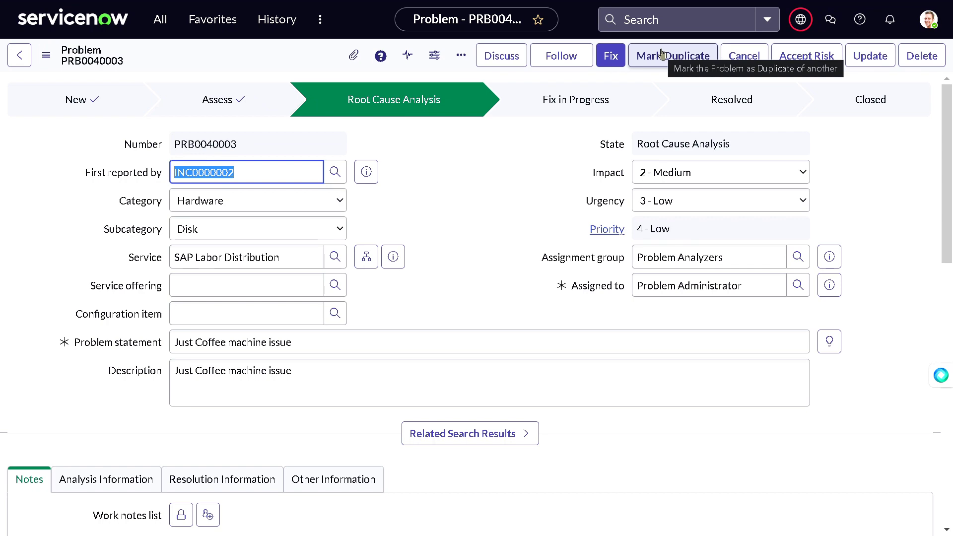
scroll(558, 268, "down", 15)
scroll(558, 268, "up", 15)
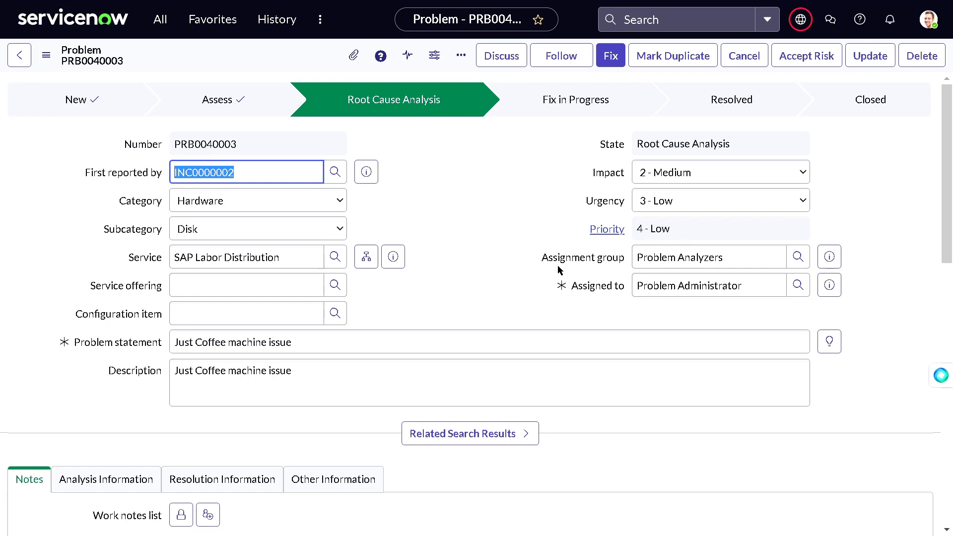
Create a new task from PRB0040003's Problem Tasks related list.
scroll(558, 268, "down", 12)
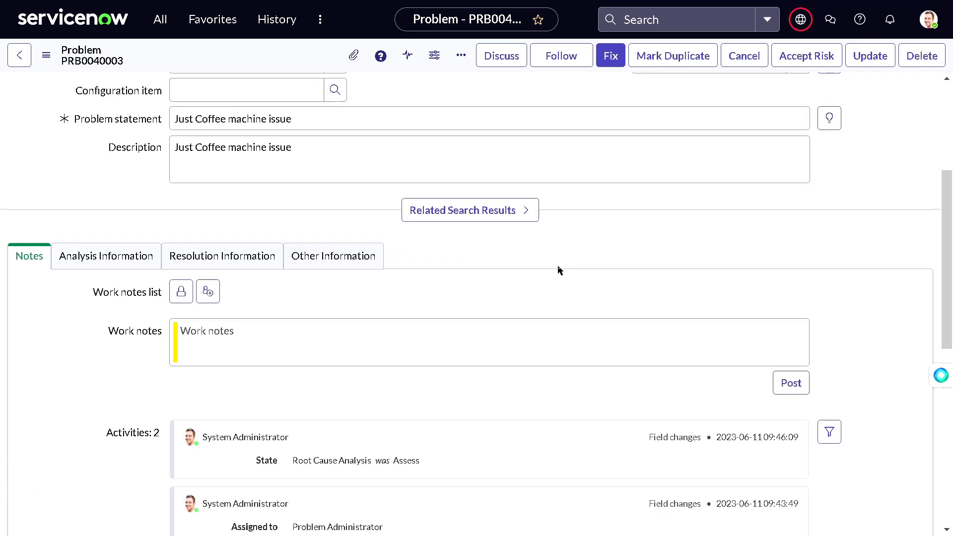
left_click(173, 296)
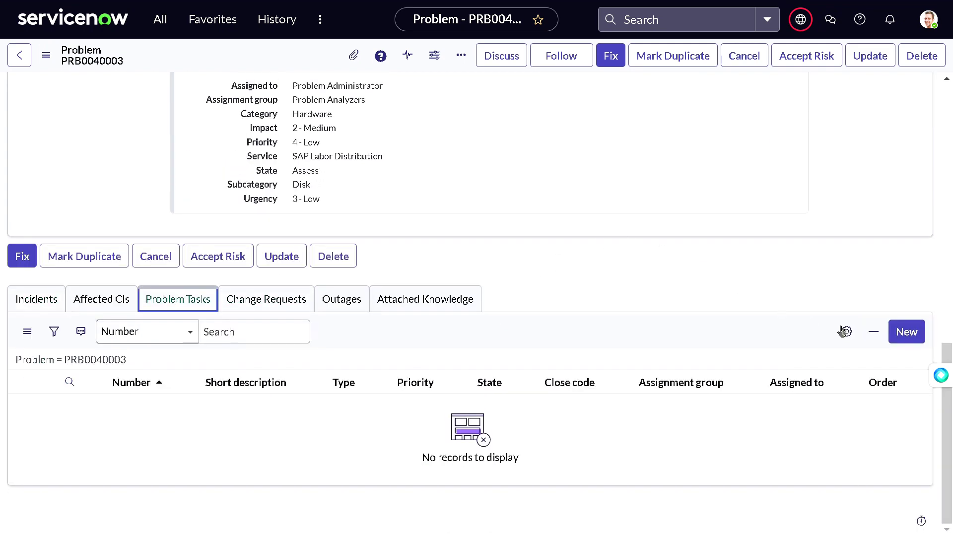
left_click(898, 329)
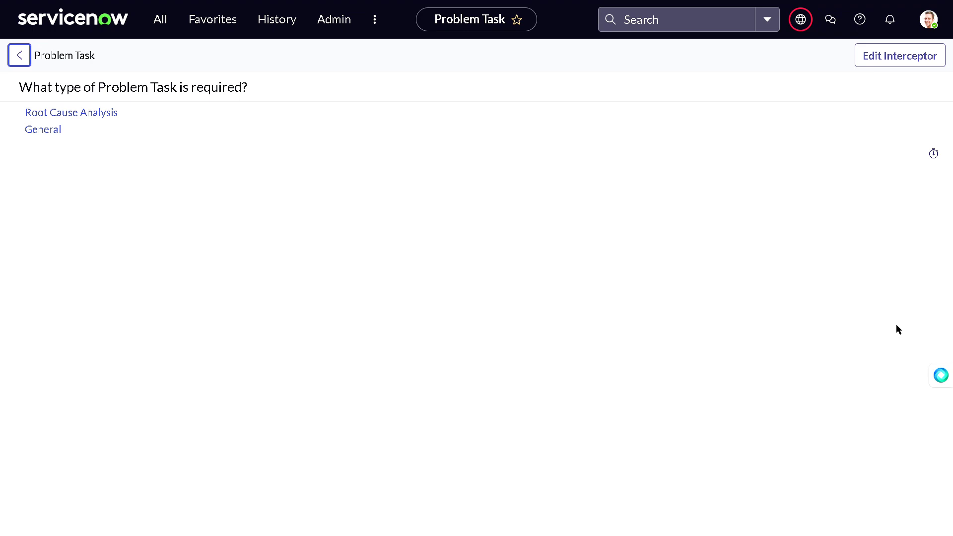
Choose Root Cause Analysis and enter short description 'Hey we dont know anything about coffee please help with it'.
left_click(109, 113)
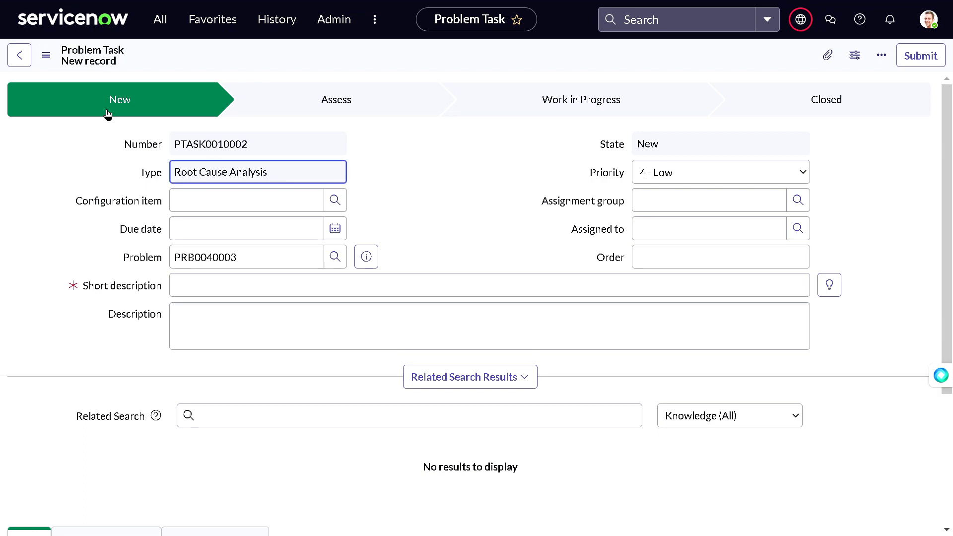
left_click(204, 282)
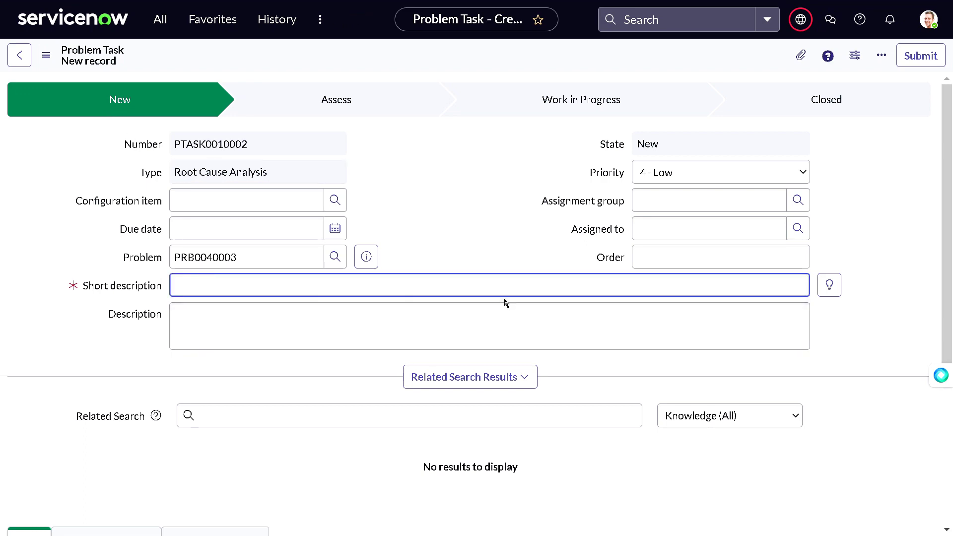
scroll(557, 370, "down", 5)
scroll(559, 367, "up", 5)
type("HE")
key("BackSpace")
type("ey we dont know anything about co")
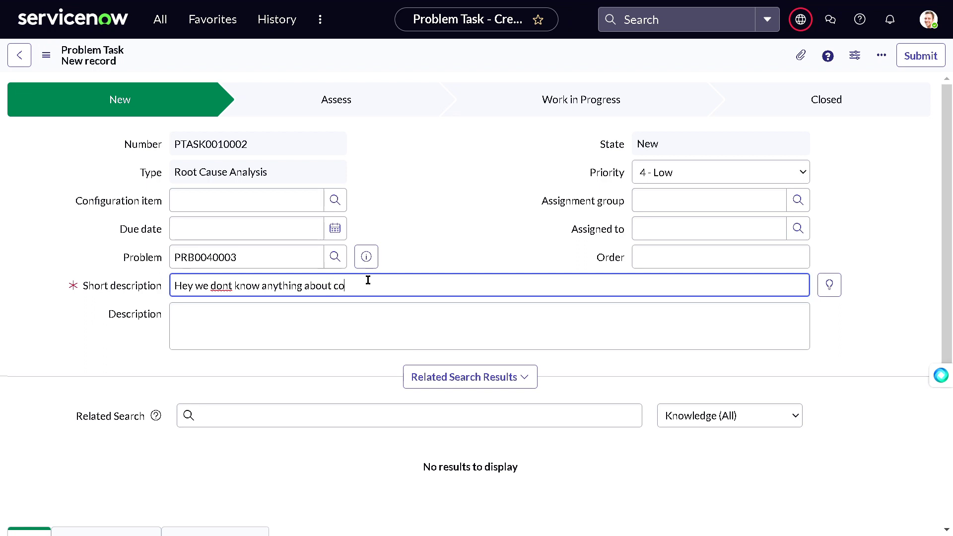
type("ffee please help with")
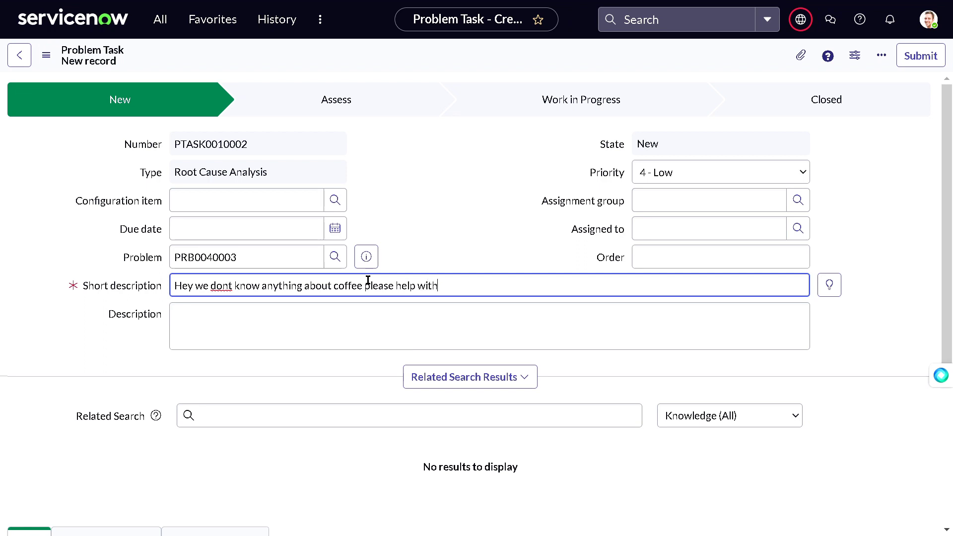
type(" it")
Set the task's due date to 2023-06-14.
left_click(336, 223)
left_click(336, 226)
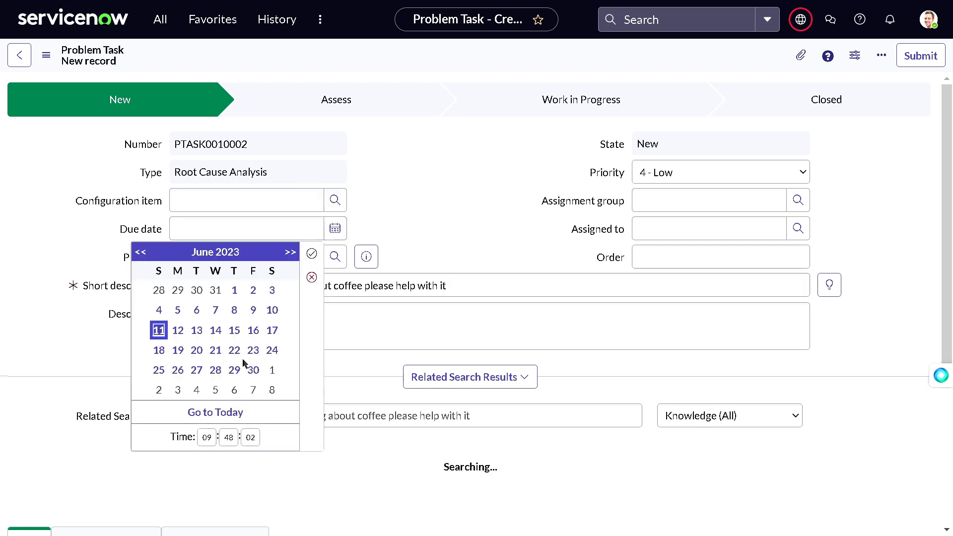
left_click(215, 331)
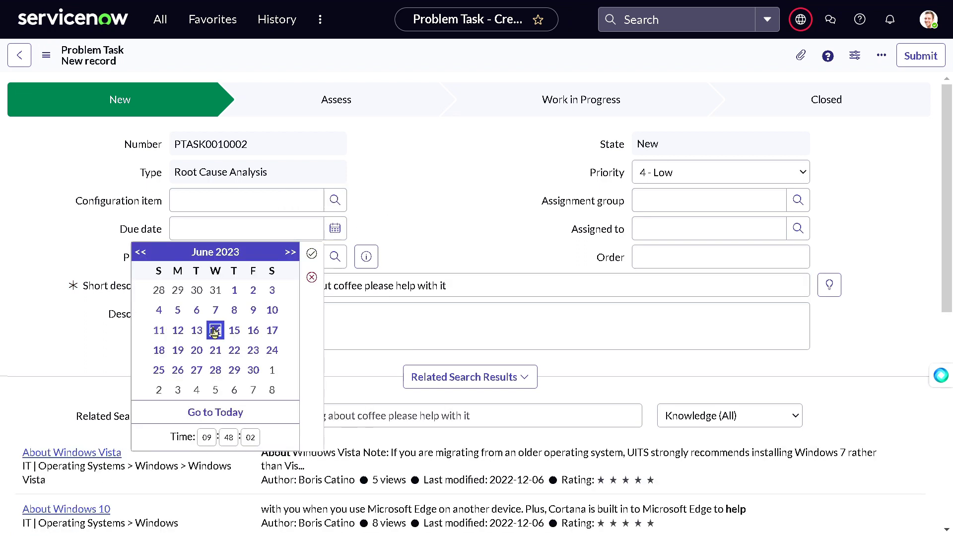
left_click(311, 253)
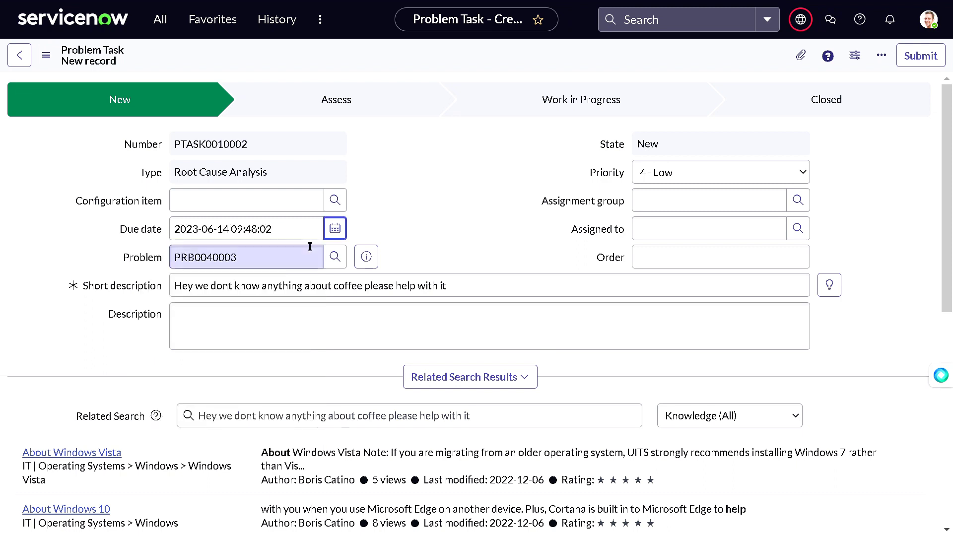
Copy the short description into the Description field.
triple_click(349, 288)
key("ctrl+c")
left_click(468, 319)
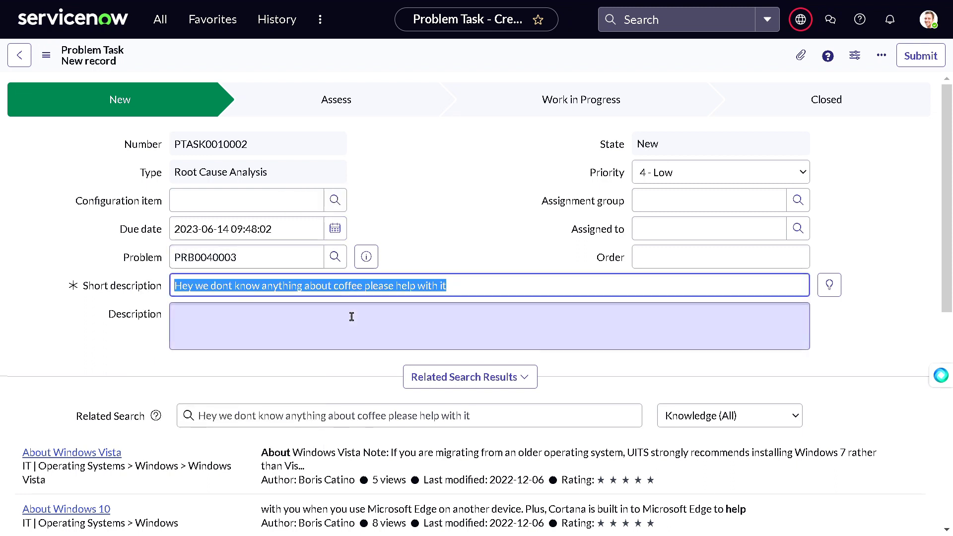
key("ctrl+v")
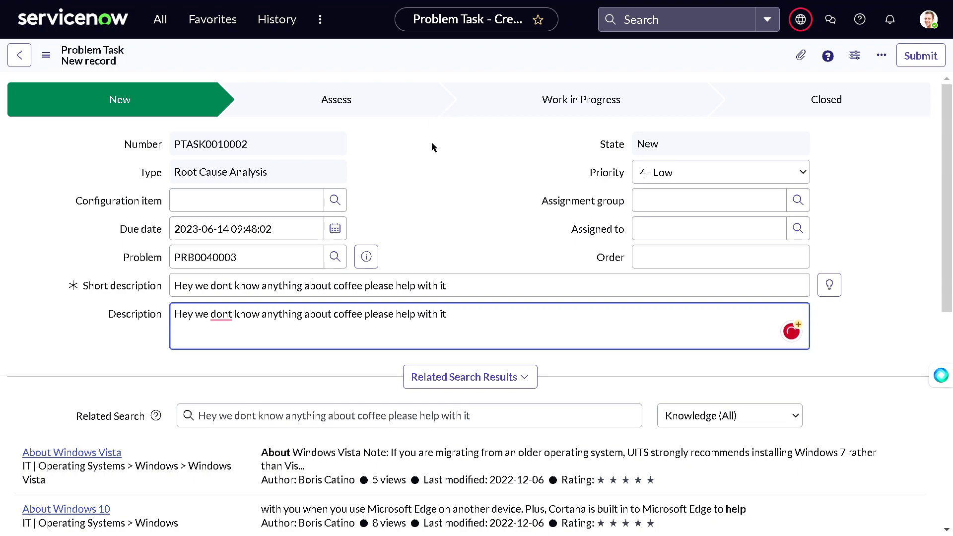
Save problem task PTASK0010002 from the form header's context menu.
scroll(437, 198, "down", 7)
scroll(439, 229, "up", 7)
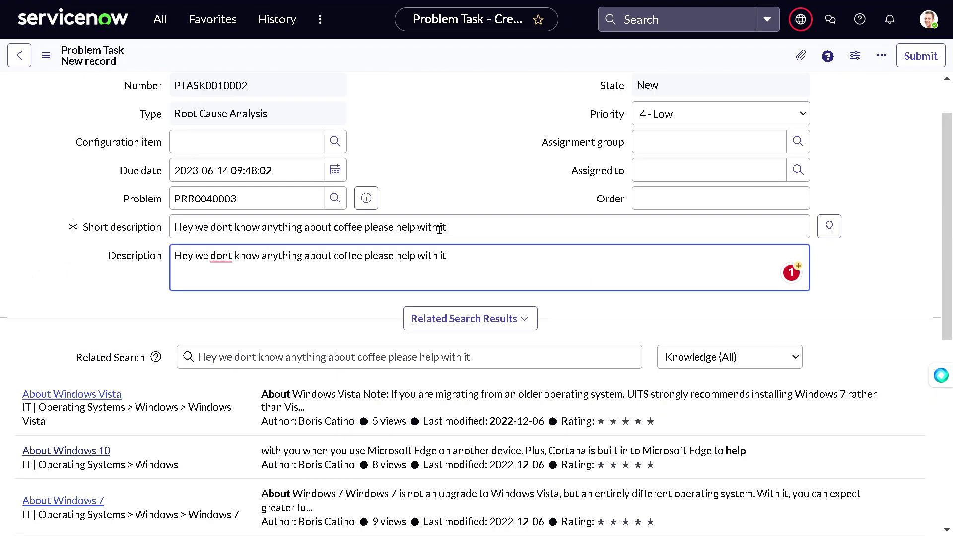
right_click(398, 56)
mouse_move(427, 86)
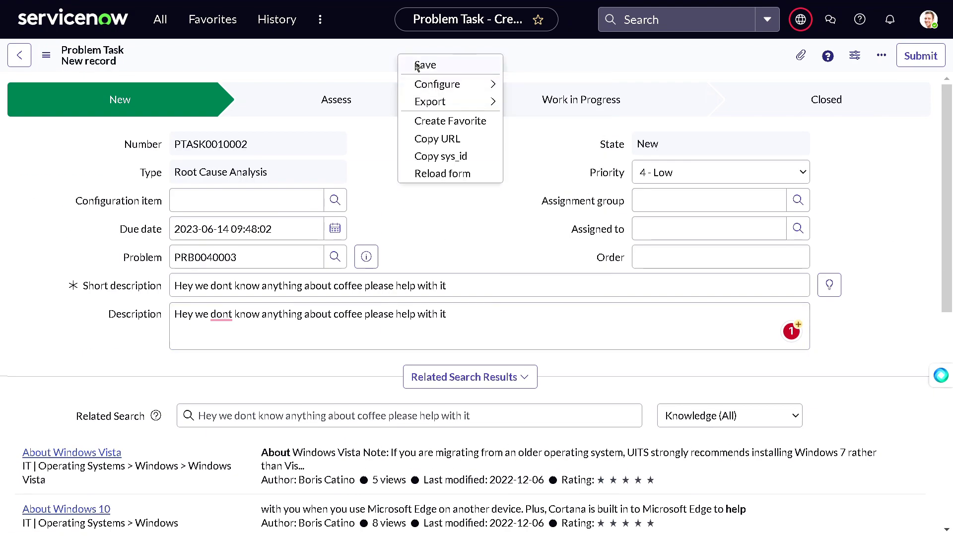
left_click(417, 65)
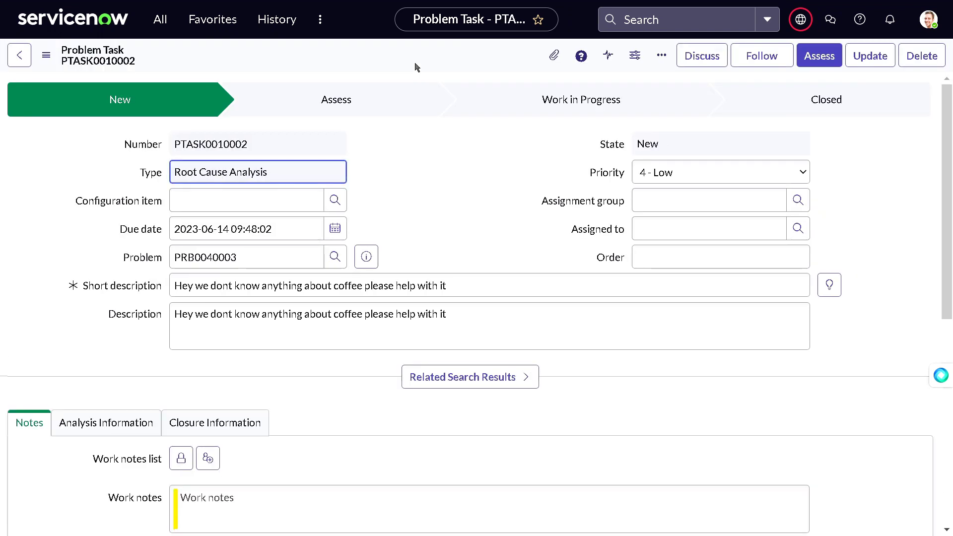
Assign PTASK0010002 to group Problem Solving and user Problem Coordinator A, then set its state to Assess.
left_click(834, 58)
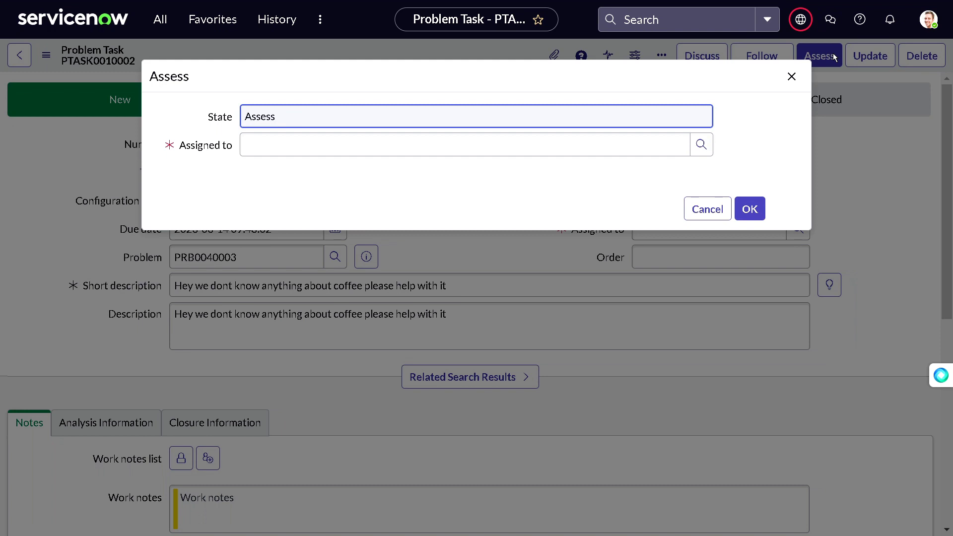
left_click(791, 76)
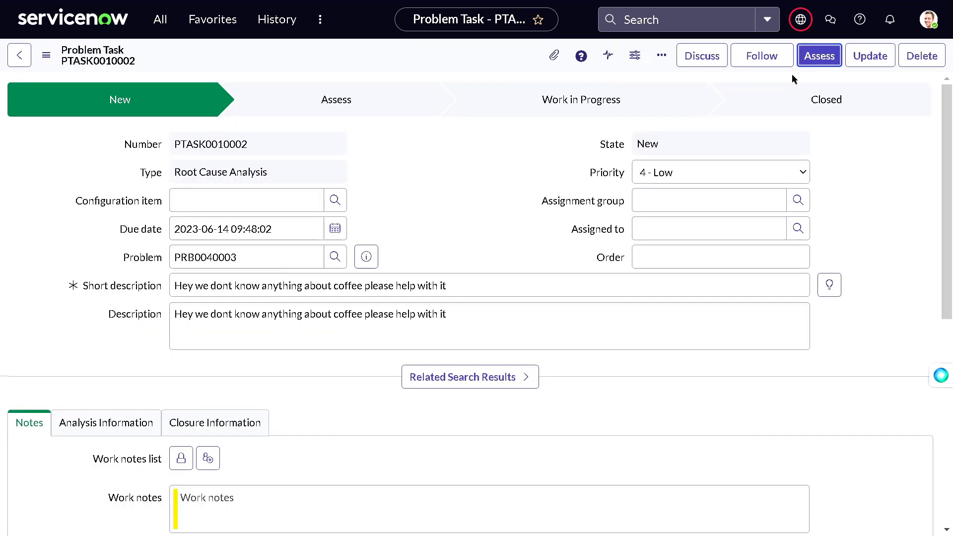
left_click(754, 208)
type("pro")
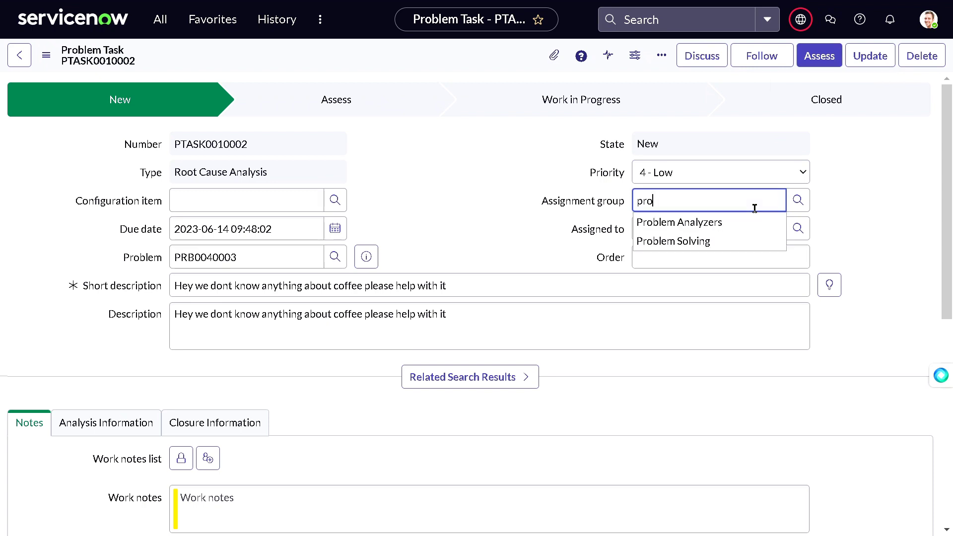
left_click(678, 243)
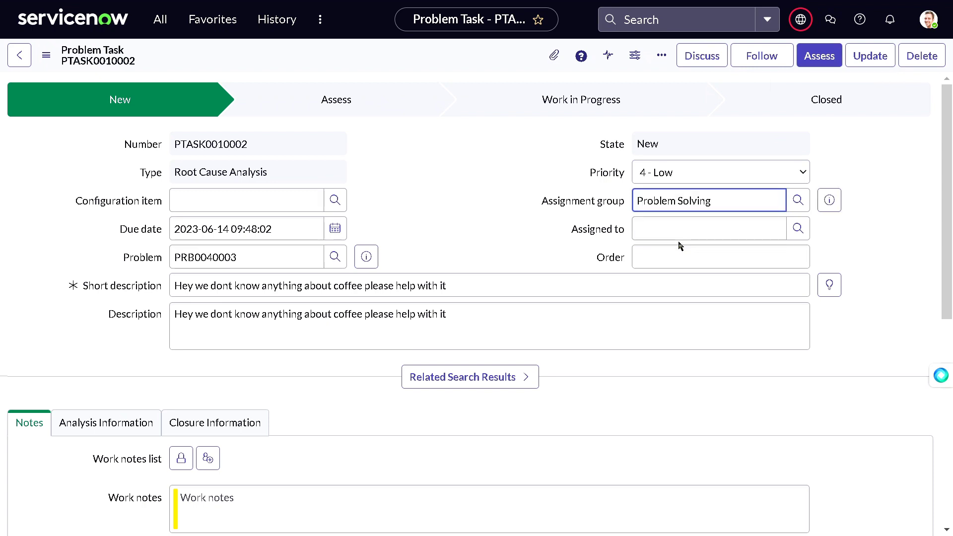
left_click(797, 228)
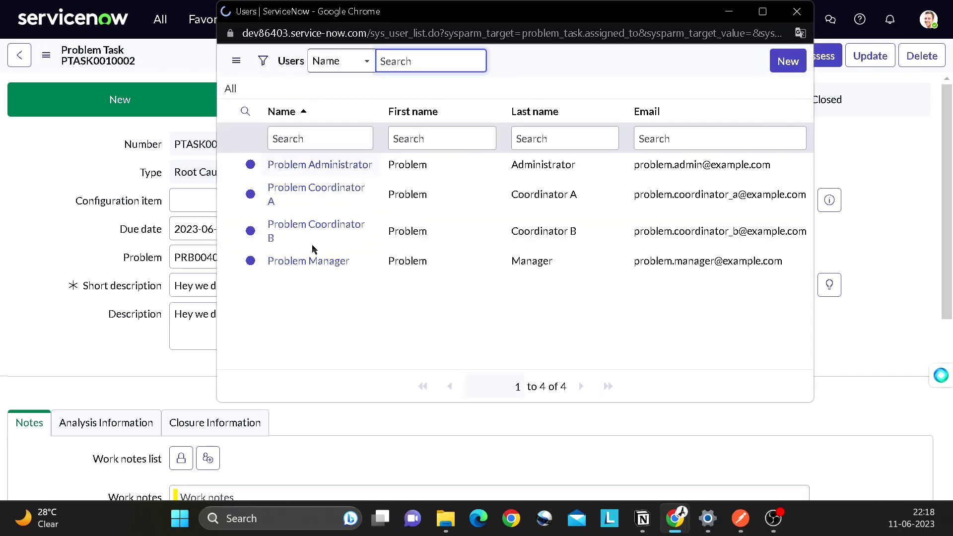
left_click(331, 196)
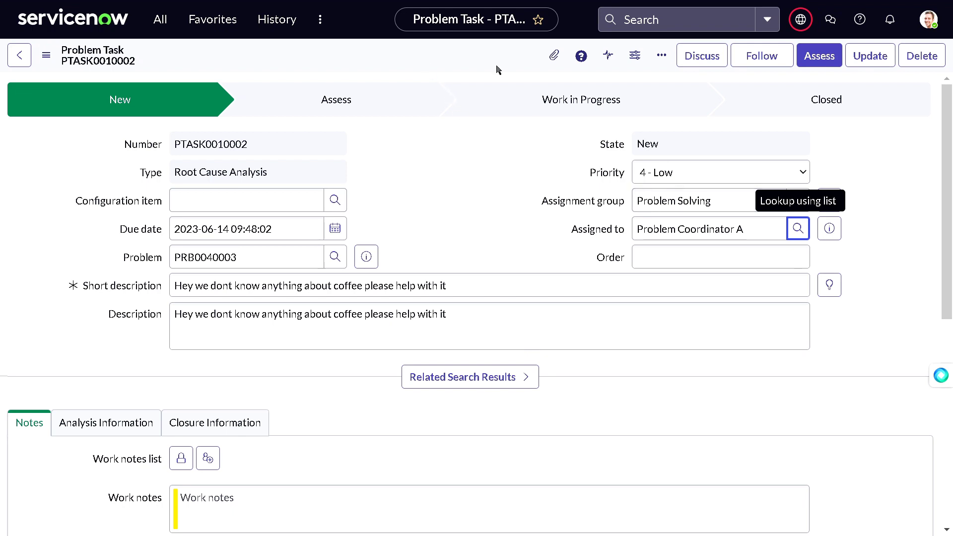
left_click(817, 59)
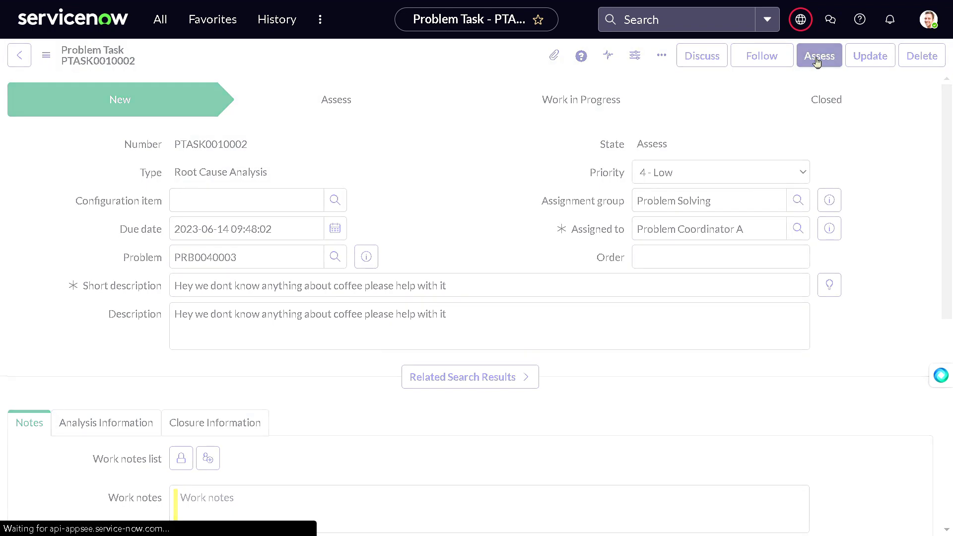
Start work on PTASK0010002, moving it from Assess to Work in Progress.
scroll(450, 188, "down", 10)
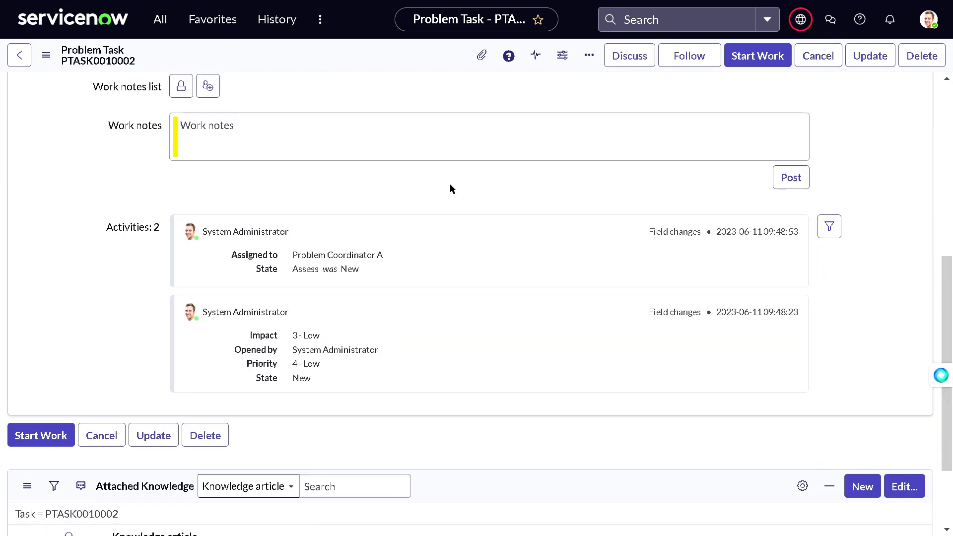
scroll(449, 189, "down", 2)
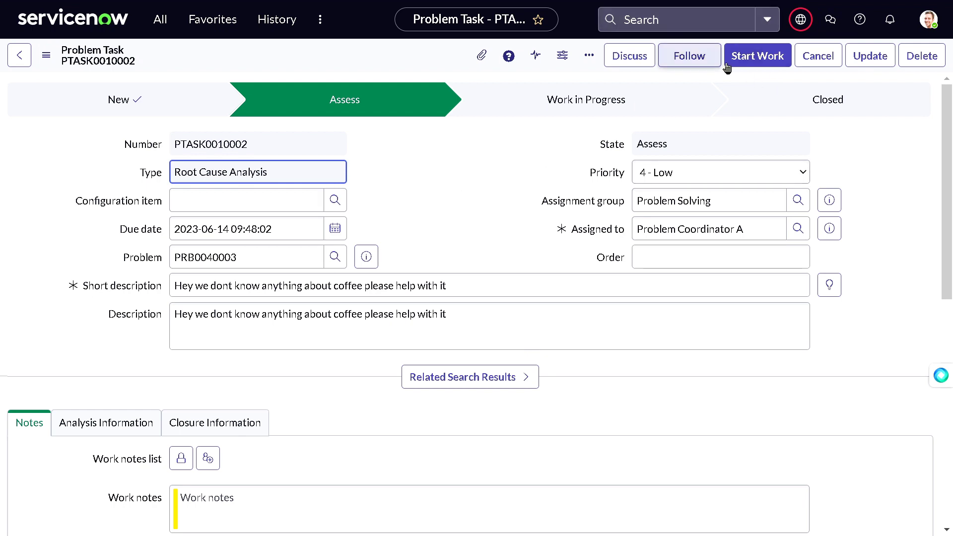
left_click(768, 59)
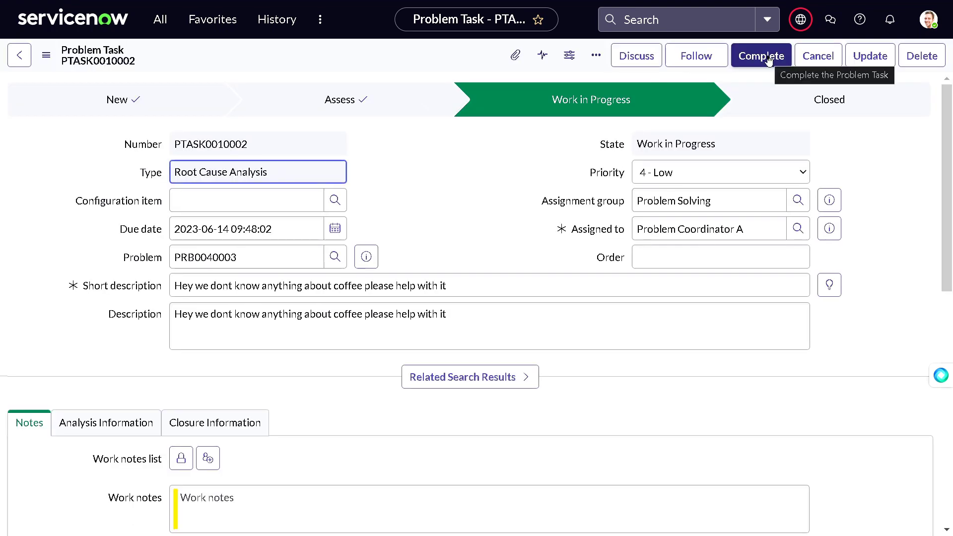
left_click(680, 145)
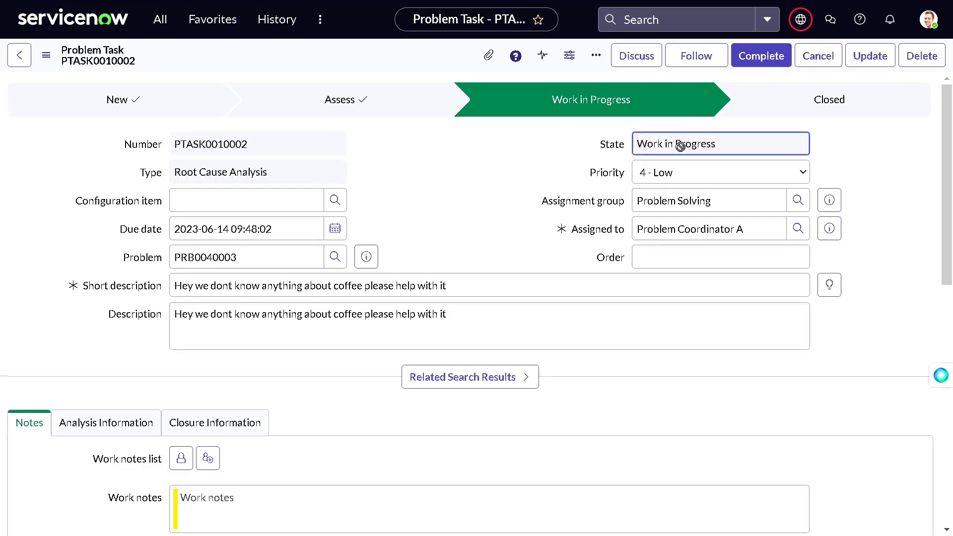
scroll(521, 240, "down", 3)
scroll(522, 239, "up", 3)
Review the empty Closure Information of PTASK0010002 and bring up its Complete dialog.
scroll(466, 151, "down", 2)
left_click(251, 347)
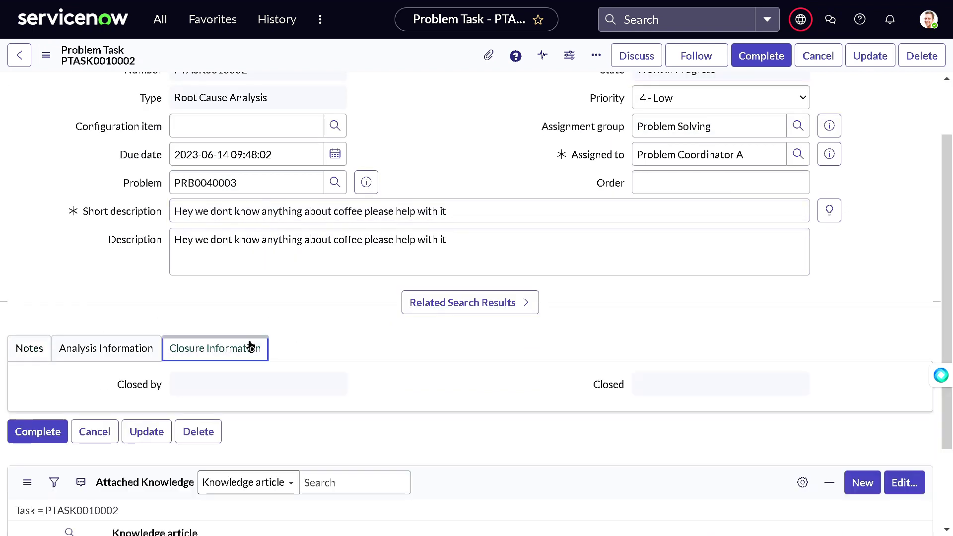
left_click(767, 57)
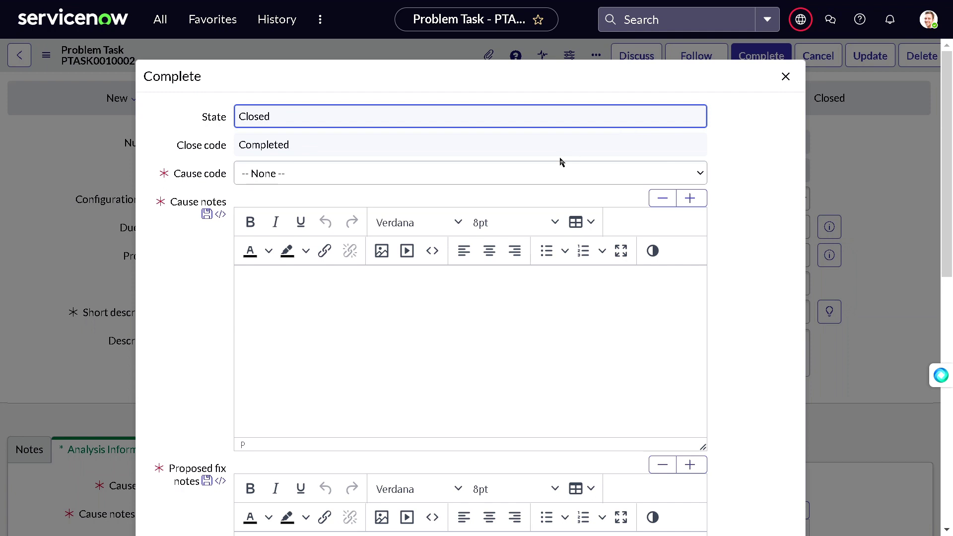
Set cause code People / Process / Documentation with cause notes 'There is a person who is messing with coffee machine'.
left_click(536, 179)
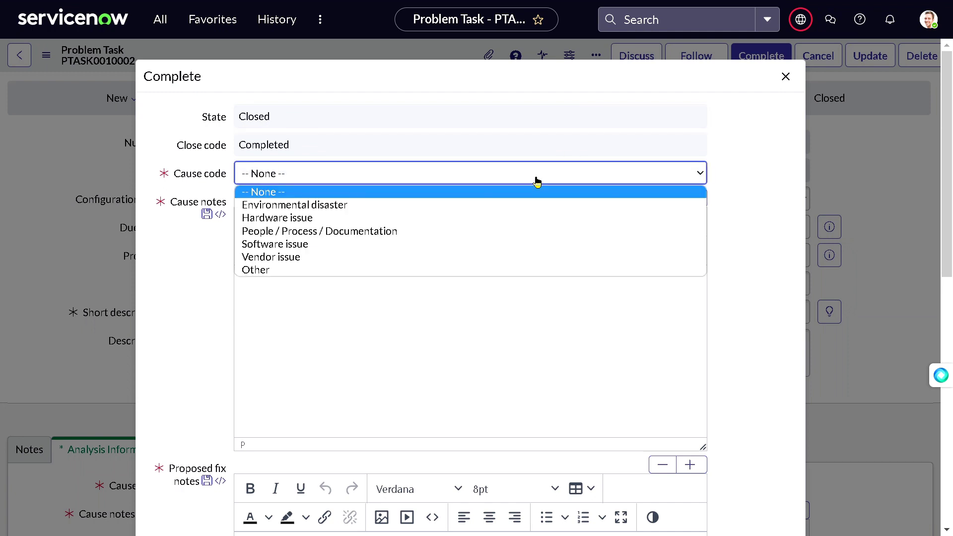
left_click(408, 238)
left_click(387, 295)
type("er")
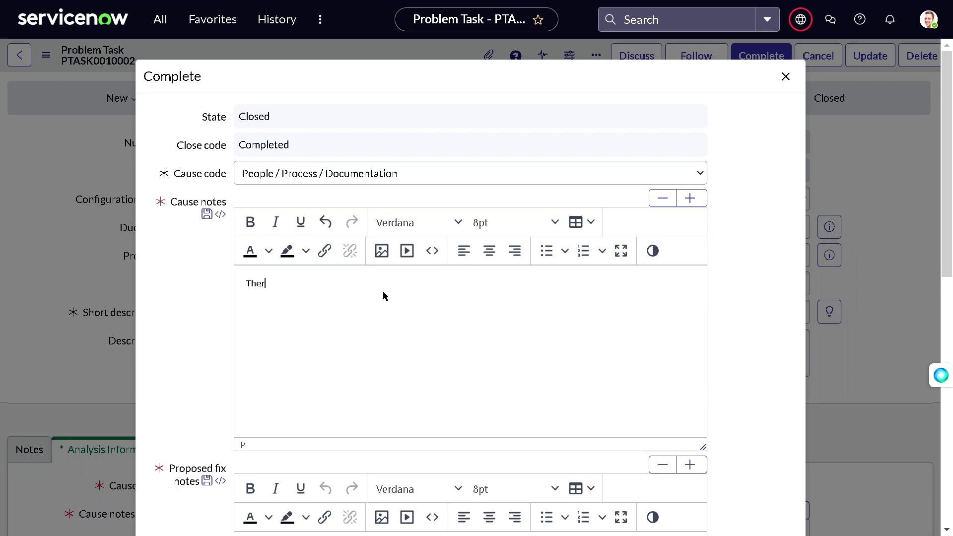
type("e is a person who is messing with coffee machine")
Copy the same sentence into Proposed fix notes and Workaround, then submit the completion form.
key("ctrl+a")
key("ctrl+c")
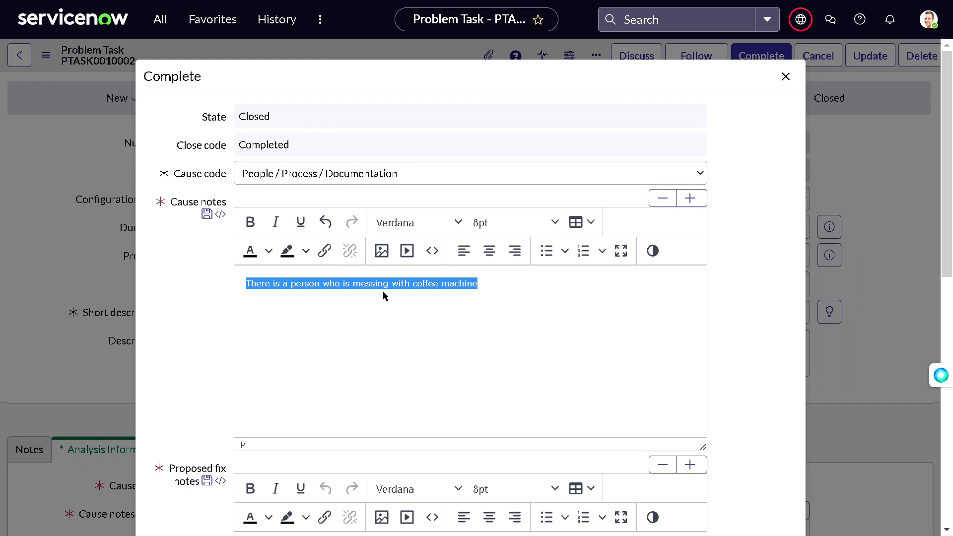
scroll(383, 291, "down", 3)
left_click(331, 446)
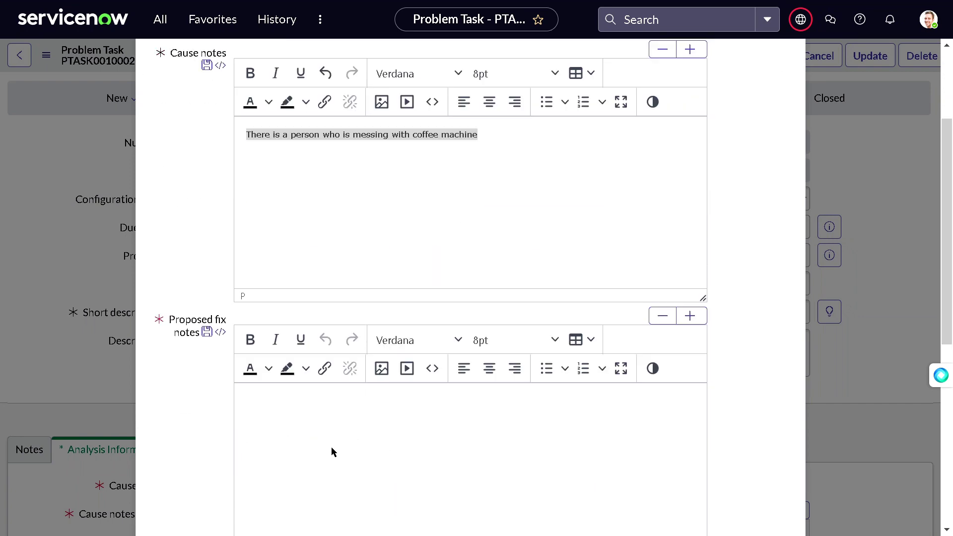
key("ctrl+v")
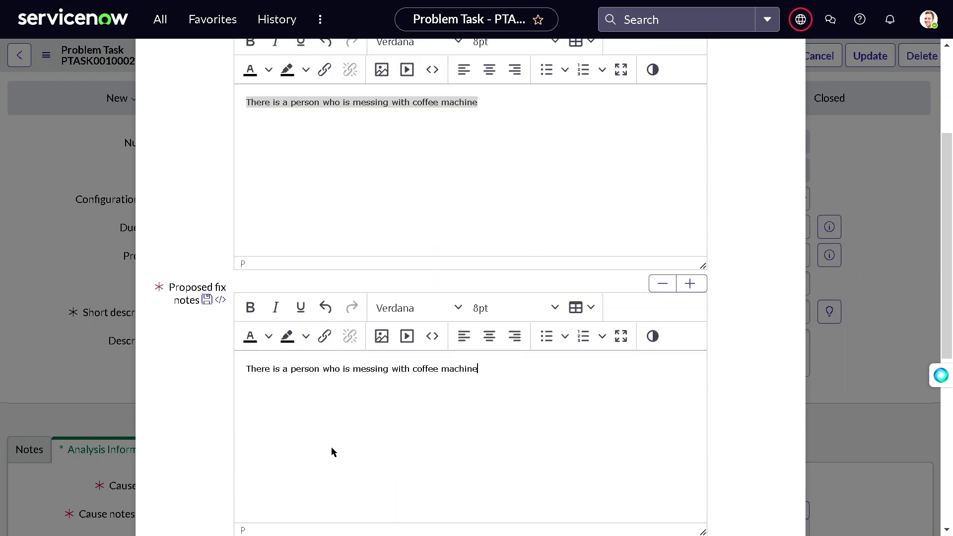
scroll(311, 366, "down", 4)
left_click(304, 422)
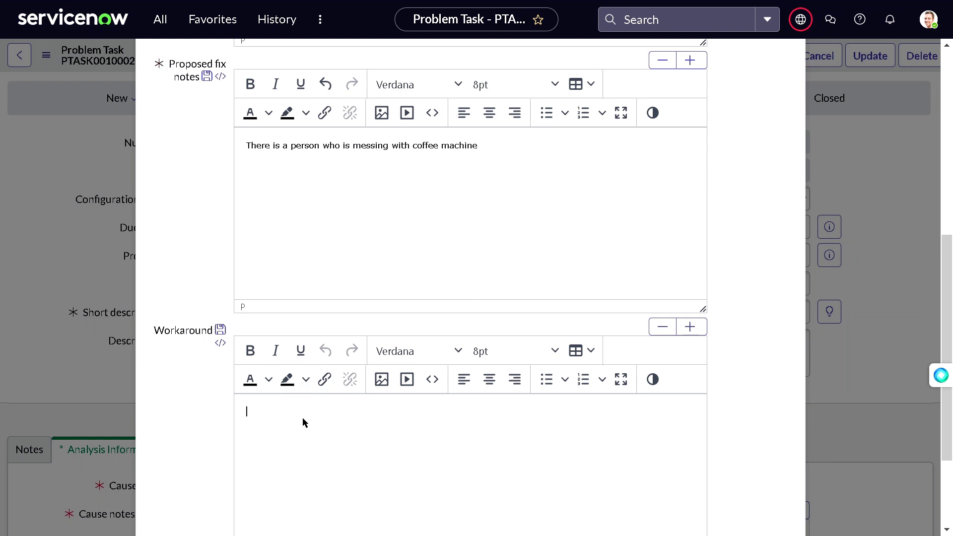
key("ctrl+v")
scroll(210, 295, "up", 4)
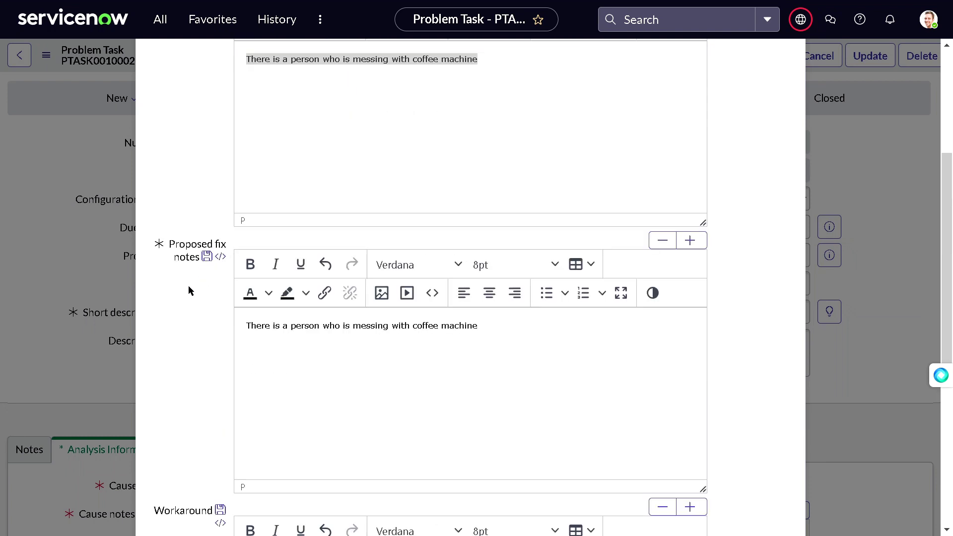
scroll(188, 287, "down", 3)
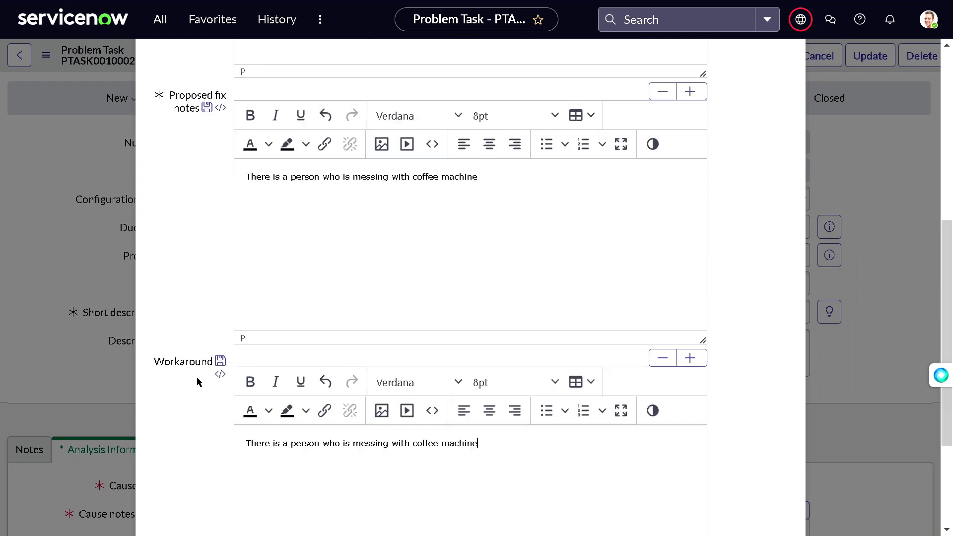
scroll(196, 381, "down", 3)
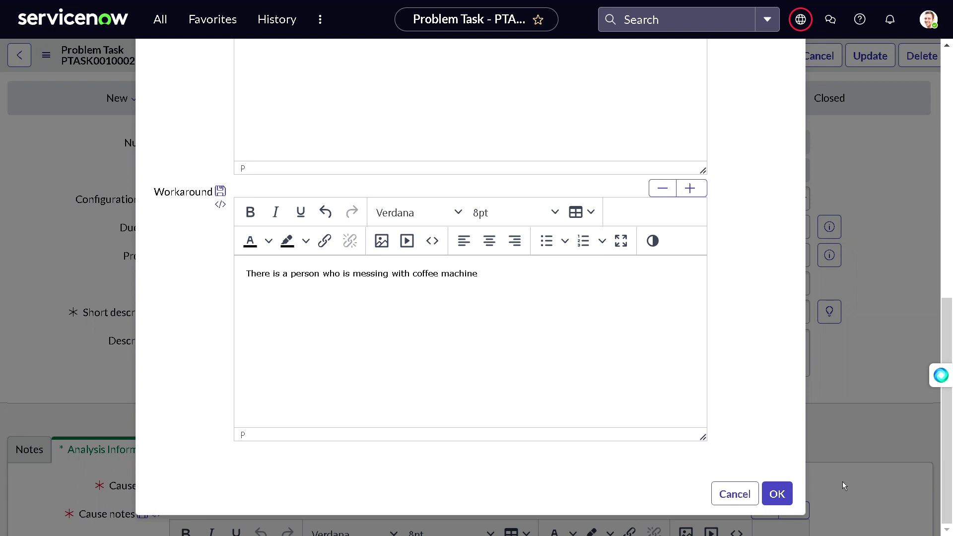
left_click(788, 490)
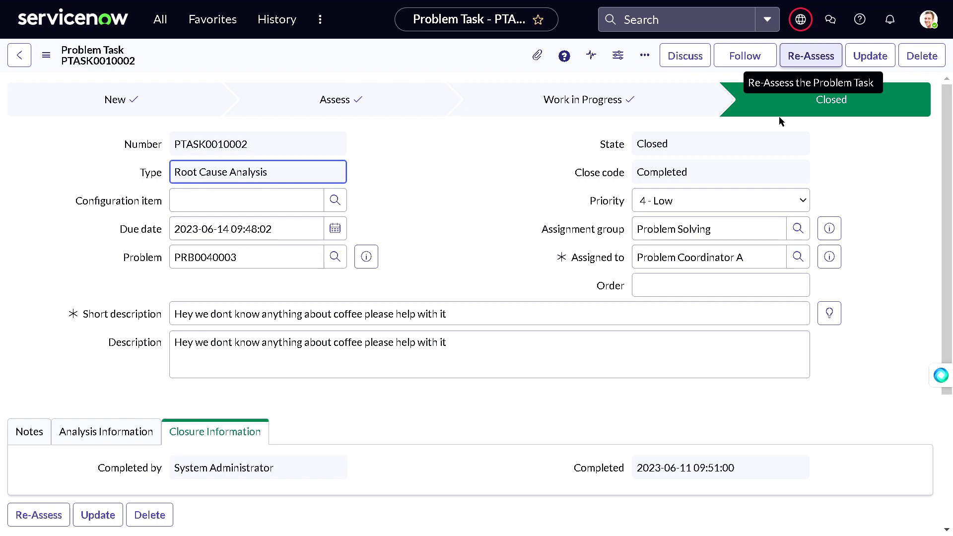
Return to problem PRB0040003 and confirm PTASK0010002 is listed as Closed, Completed under Problem Tasks.
scroll(556, 189, "down", 3)
scroll(555, 187, "up", 3)
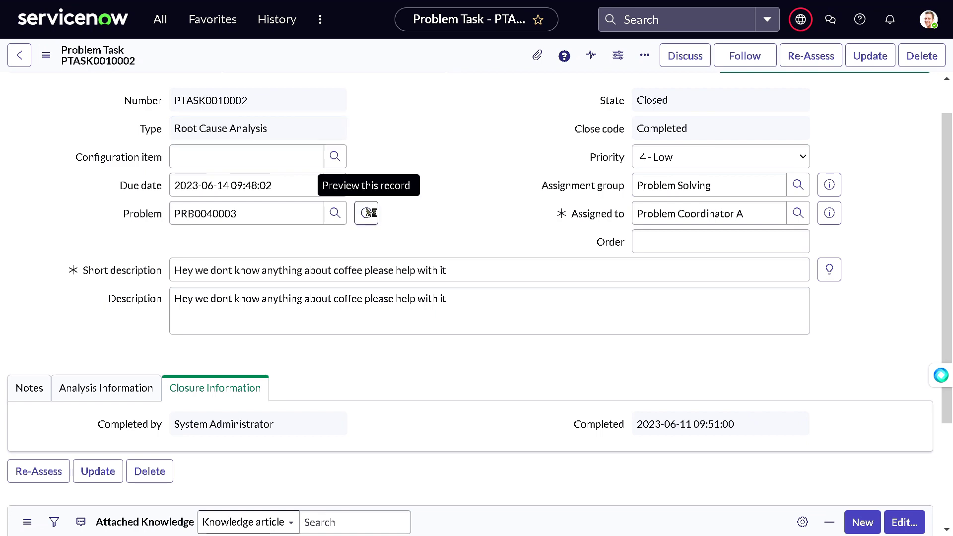
left_click(568, 250)
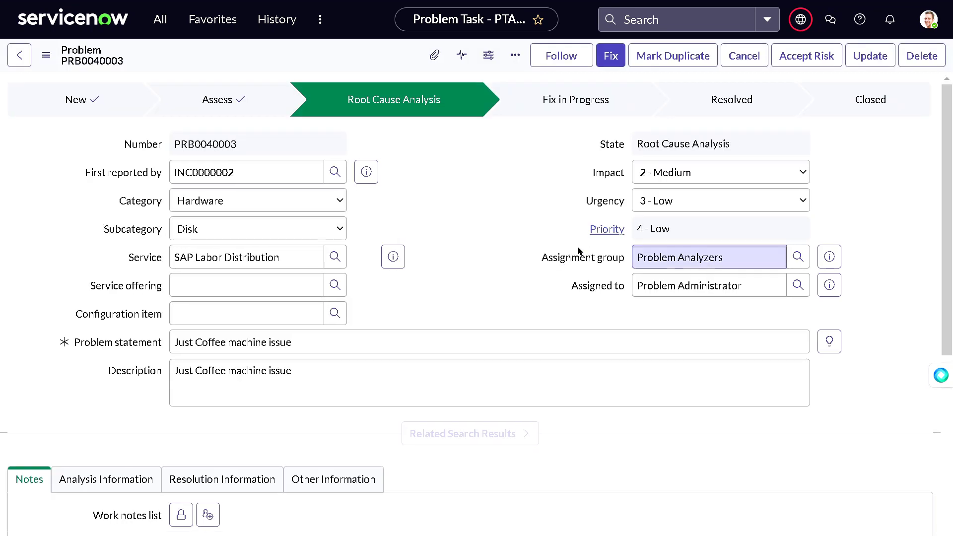
scroll(538, 231, "down", 5)
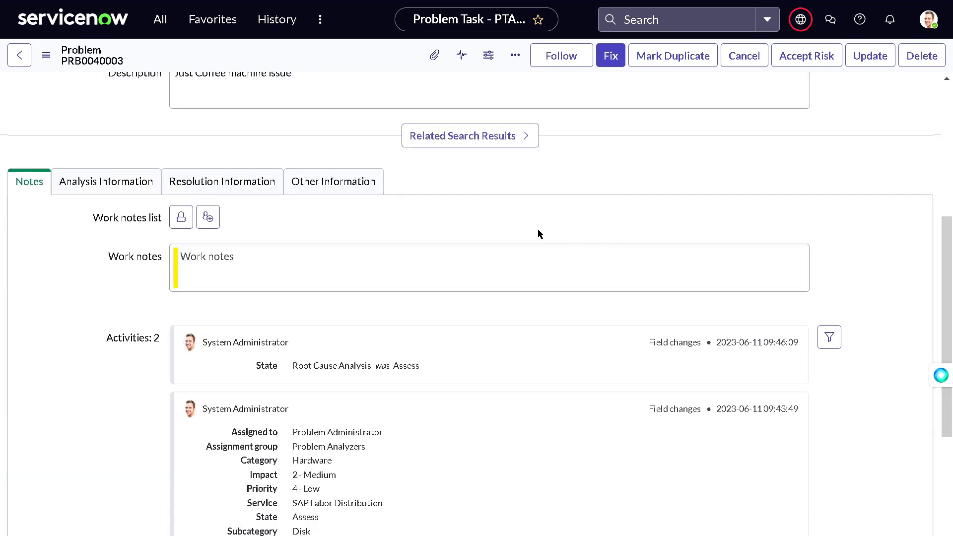
scroll(537, 234, "down", 5)
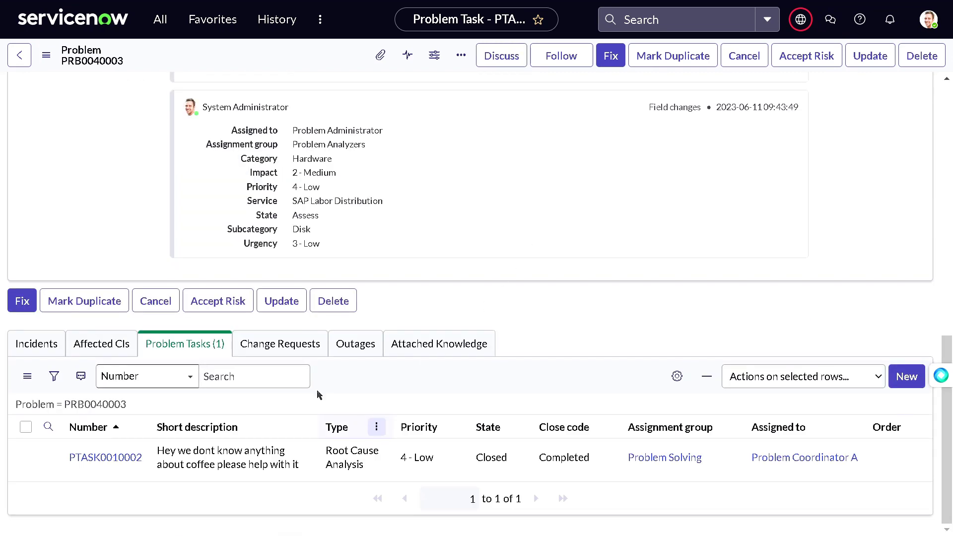
scroll(430, 298, "up", 3)
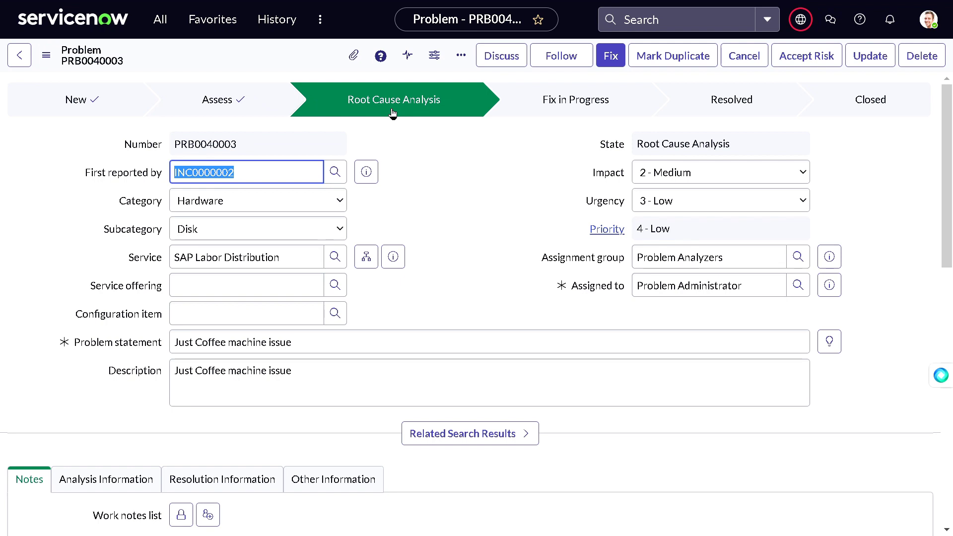
Open the Fix form, paste the coffee-machine sentence into Cause notes, then cancel without saving.
left_click(613, 59)
left_click(612, 58)
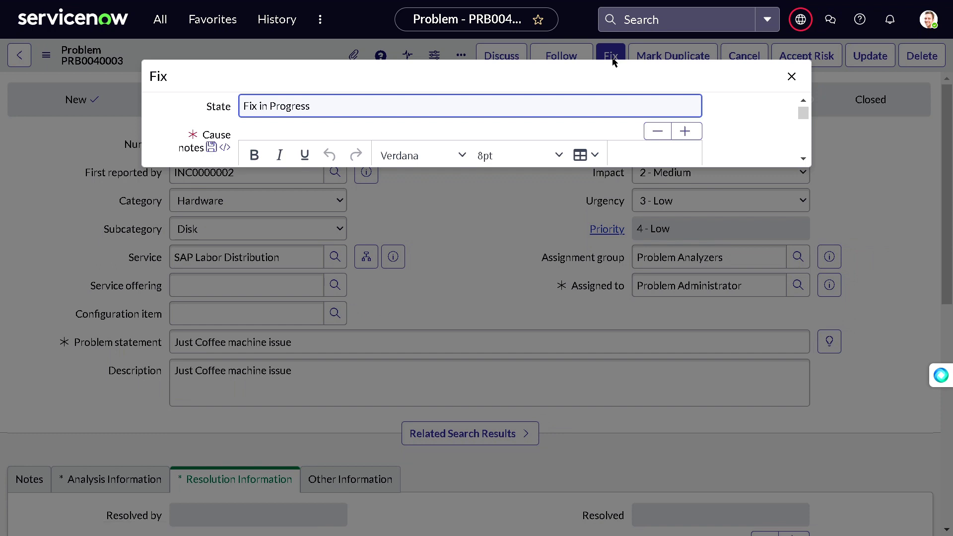
scroll(719, 115, "down", 2)
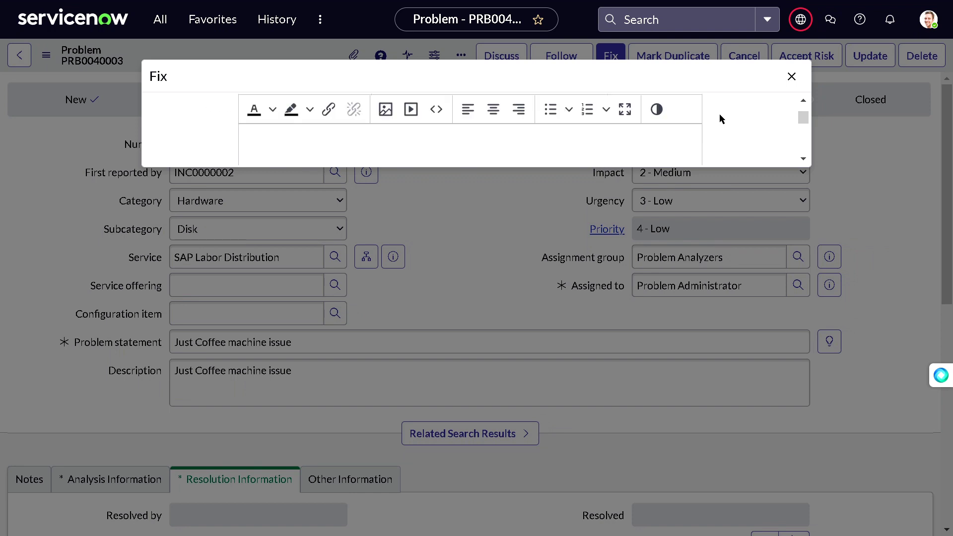
scroll(719, 118, "up", 2)
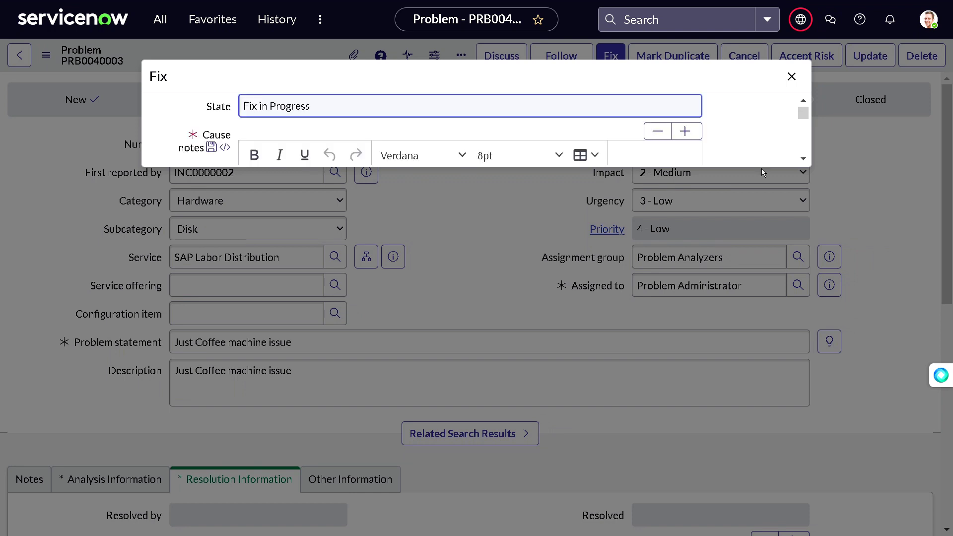
scroll(653, 143, "down", 2)
left_click(531, 142)
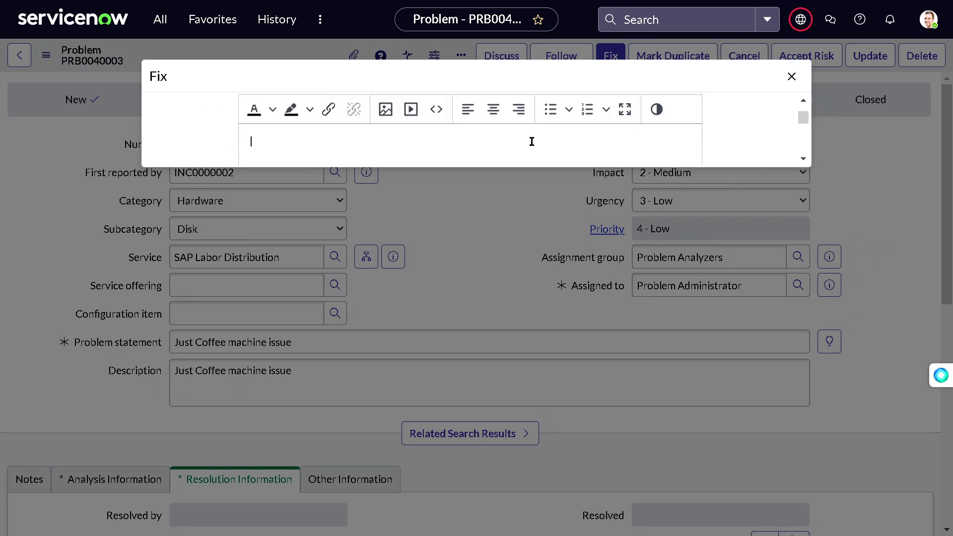
key("ctrl+v")
scroll(612, 113, "up", 1)
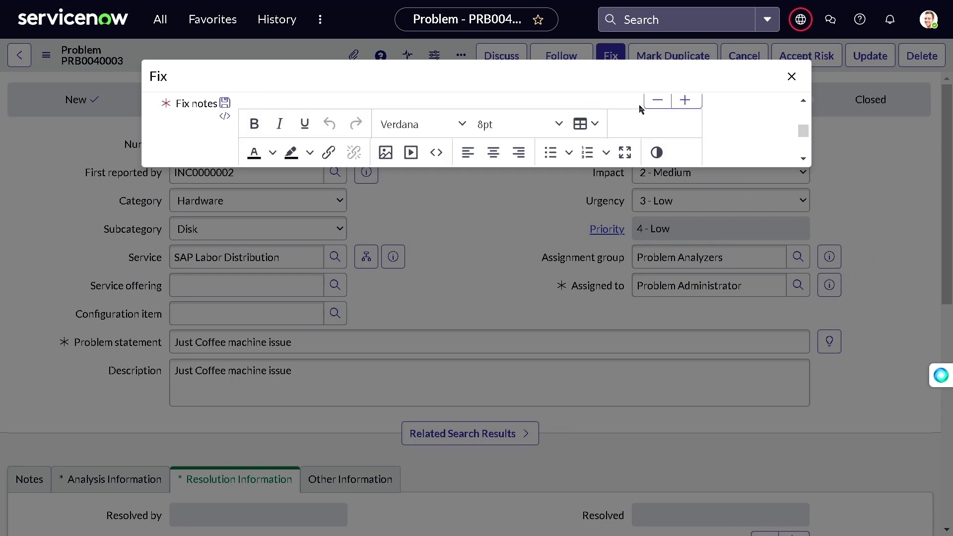
scroll(645, 99, "down", 1)
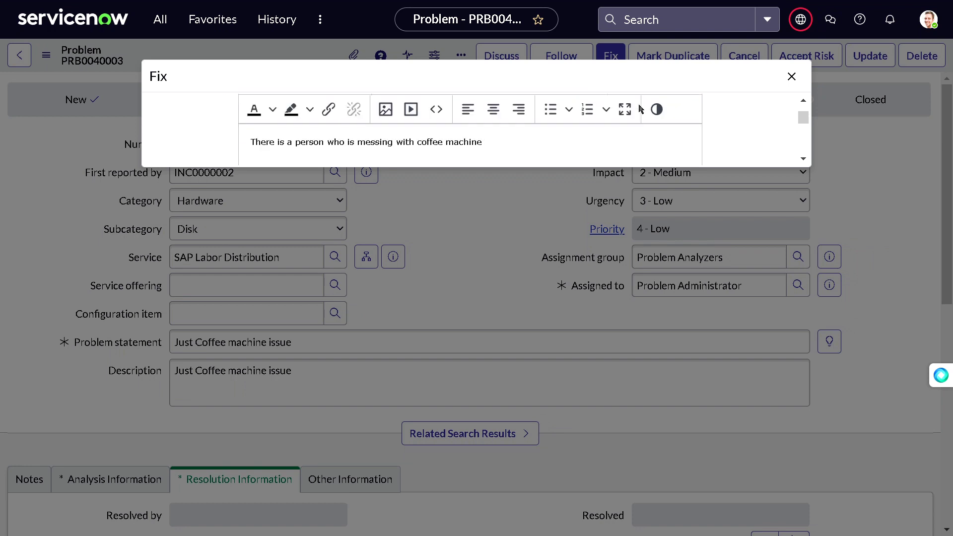
left_click(790, 76)
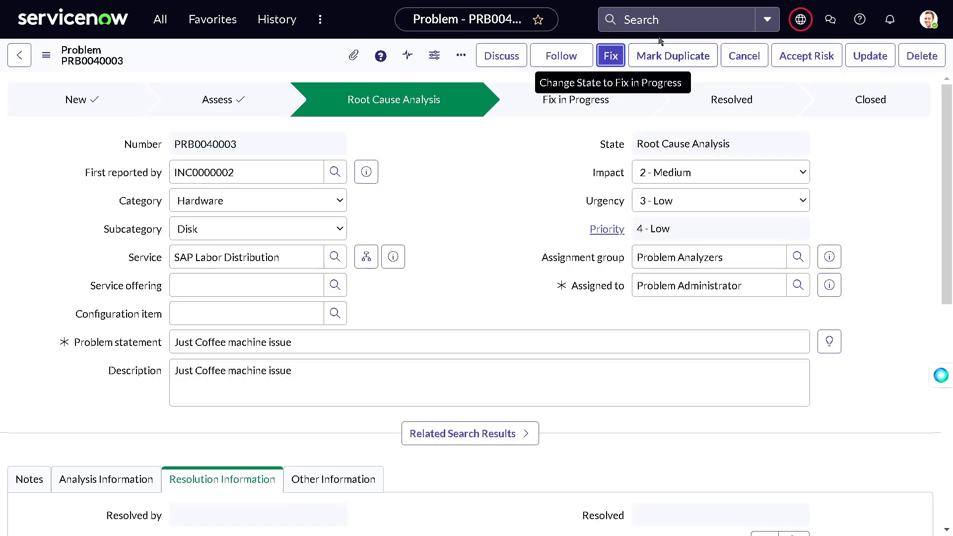
Fill Cause notes and Fix notes with the coffee-machine sentence and confirm the move to Fix in Progress.
left_click(599, 58)
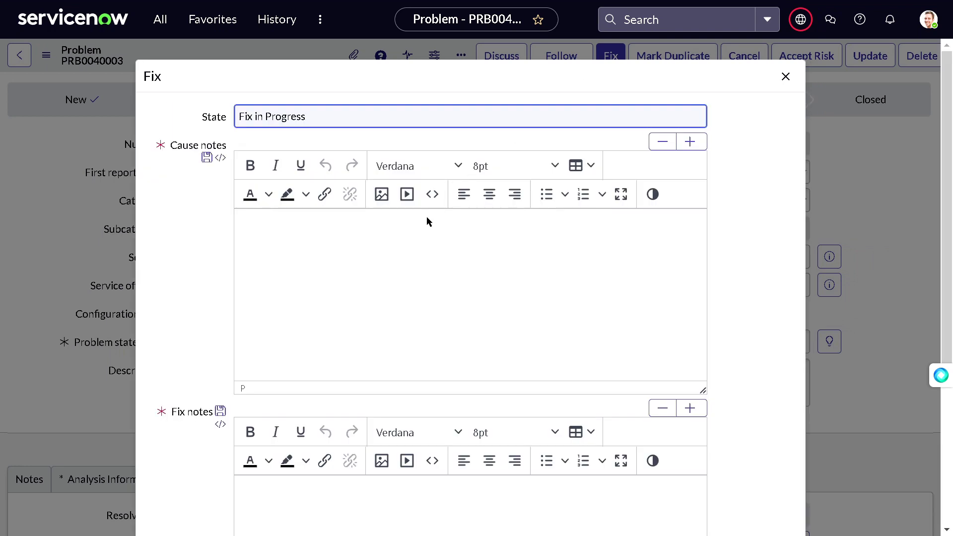
left_click(404, 237)
type("There is a person who is messing with coffee machine")
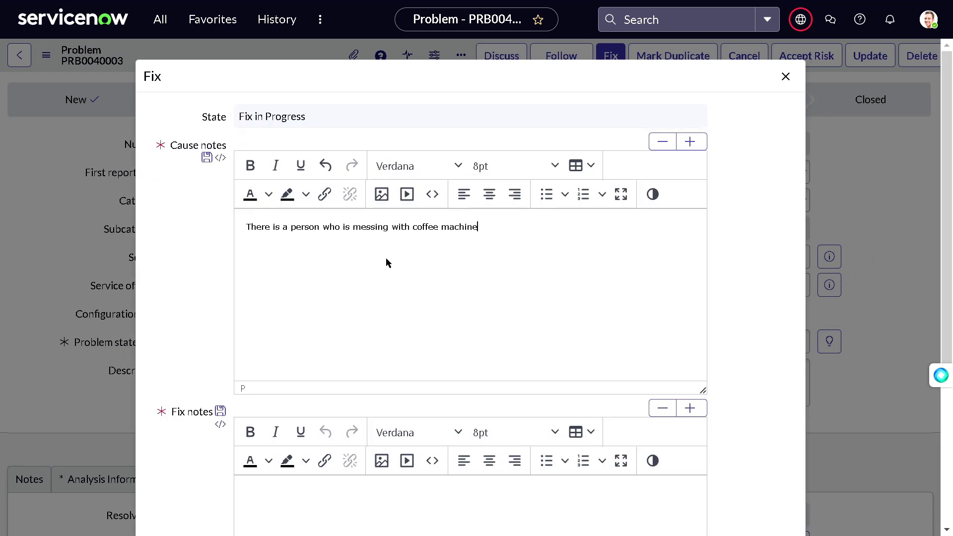
scroll(385, 262, "down", 5)
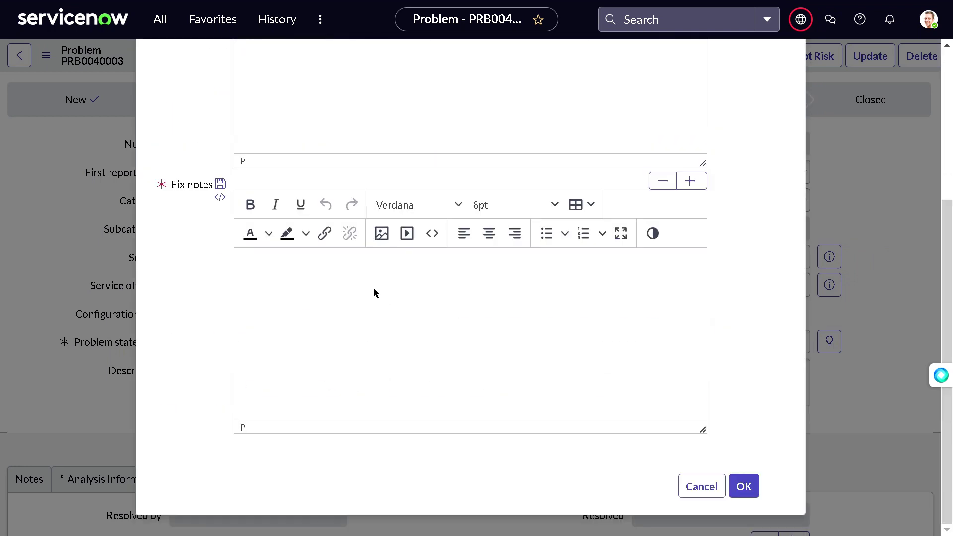
type("There is a person who is messing with coffee machine")
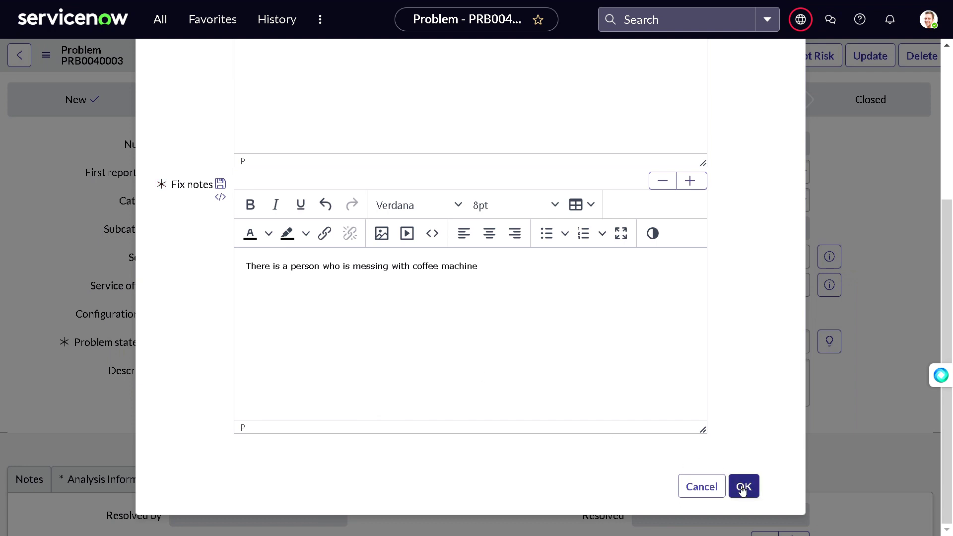
left_click(742, 487)
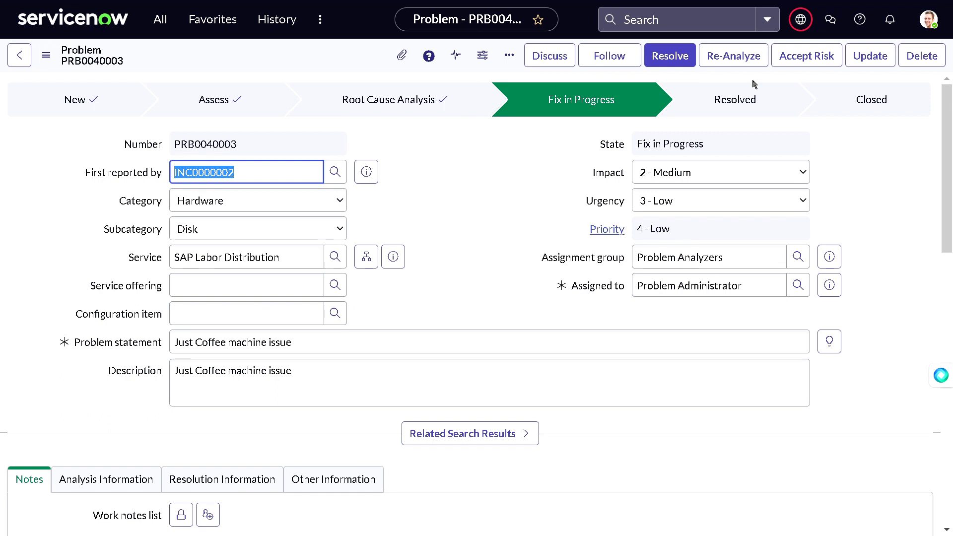
Accept the risk on PRB0040003 with reason 'We dot have money', closing the problem.
left_click(788, 60)
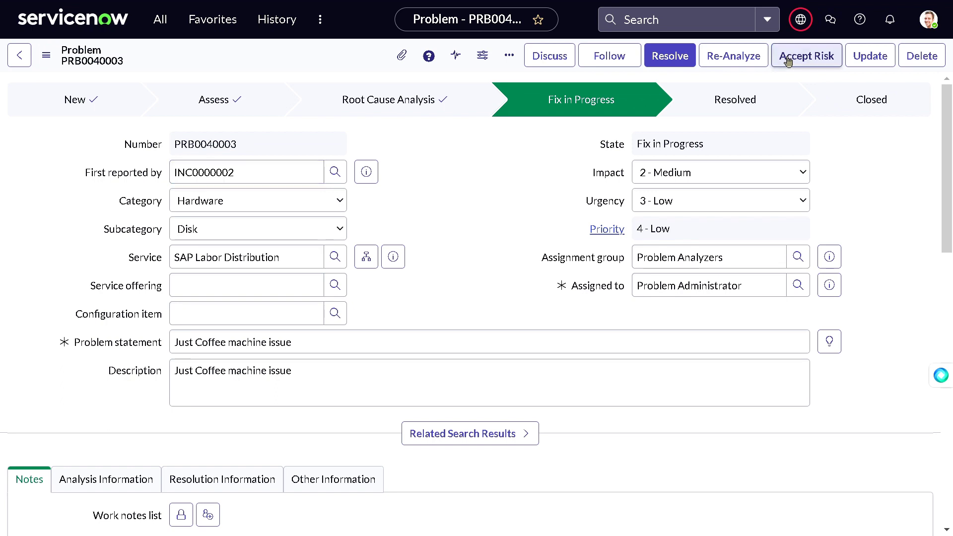
left_click(788, 59)
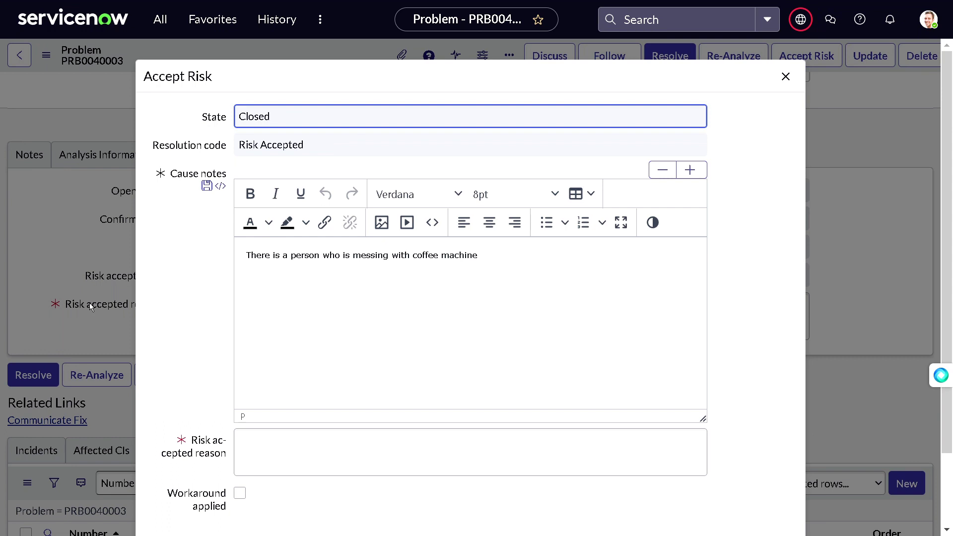
scroll(438, 376, "down", 2)
left_click(421, 366)
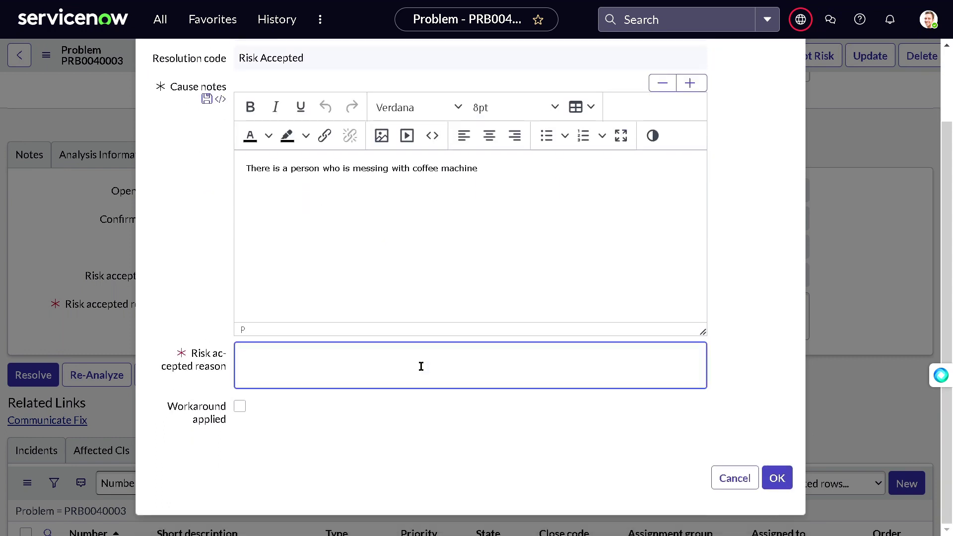
type("We dot have money")
left_click(784, 476)
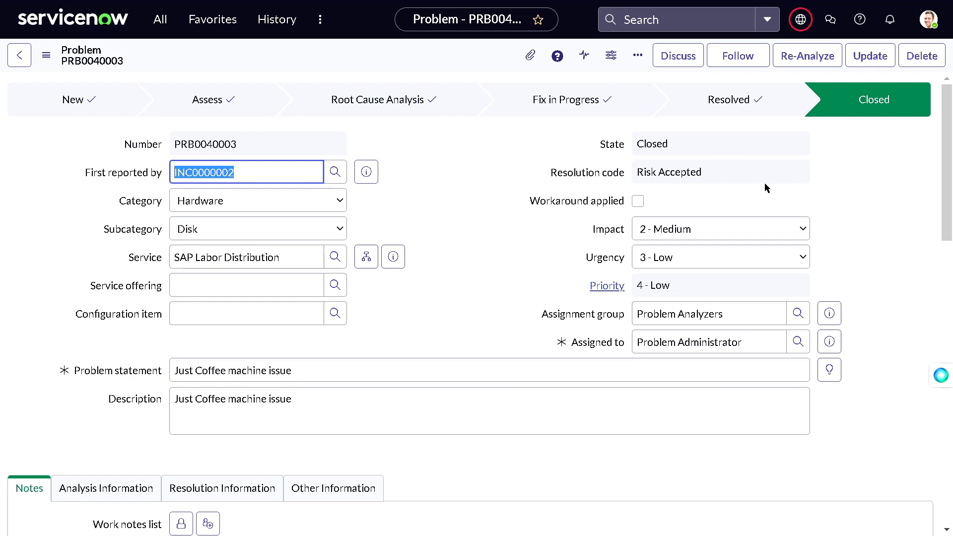
Re-analyze the closed PRB0040003, review the form, then return it to Fix in Progress.
left_click(832, 54)
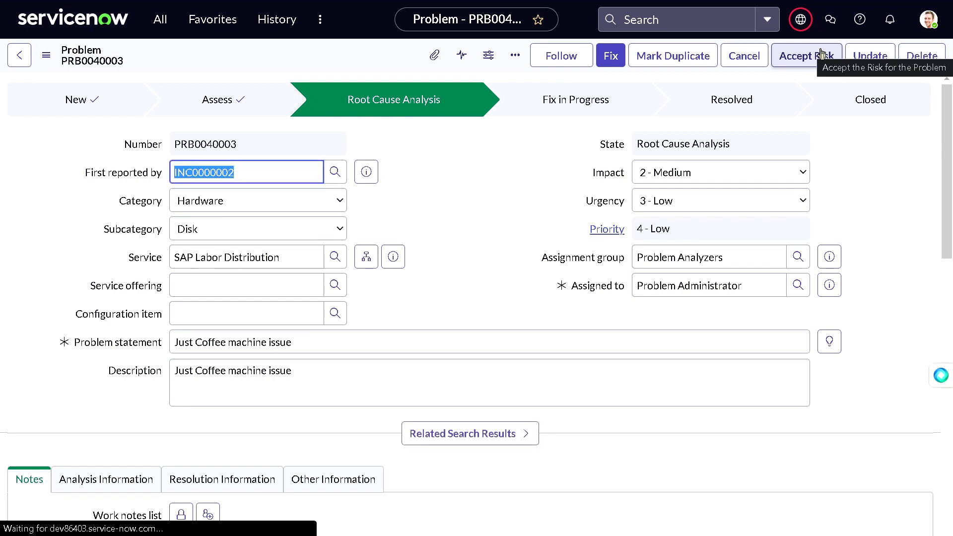
scroll(415, 209, "down", 2)
scroll(415, 210, "down", 2)
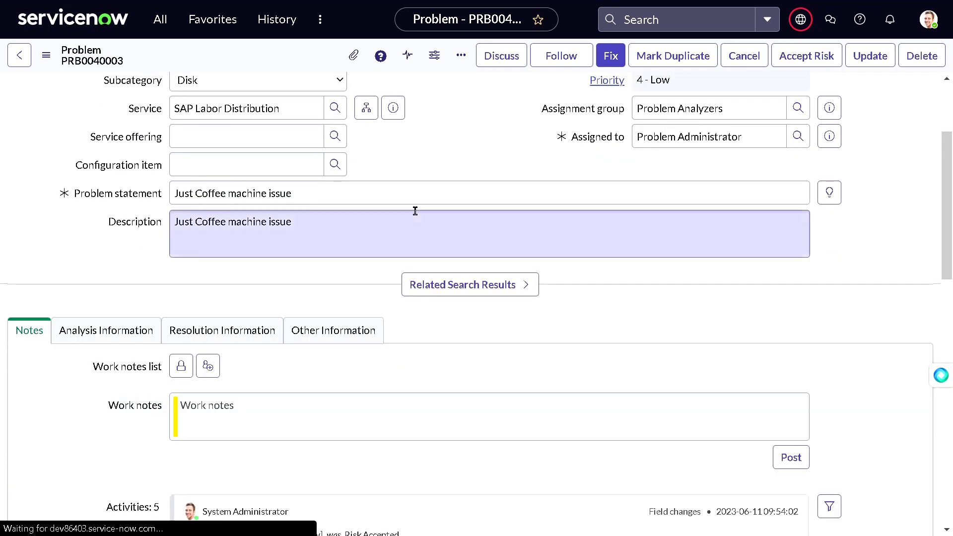
scroll(415, 209, "up", 4)
scroll(390, 98, "down", 20)
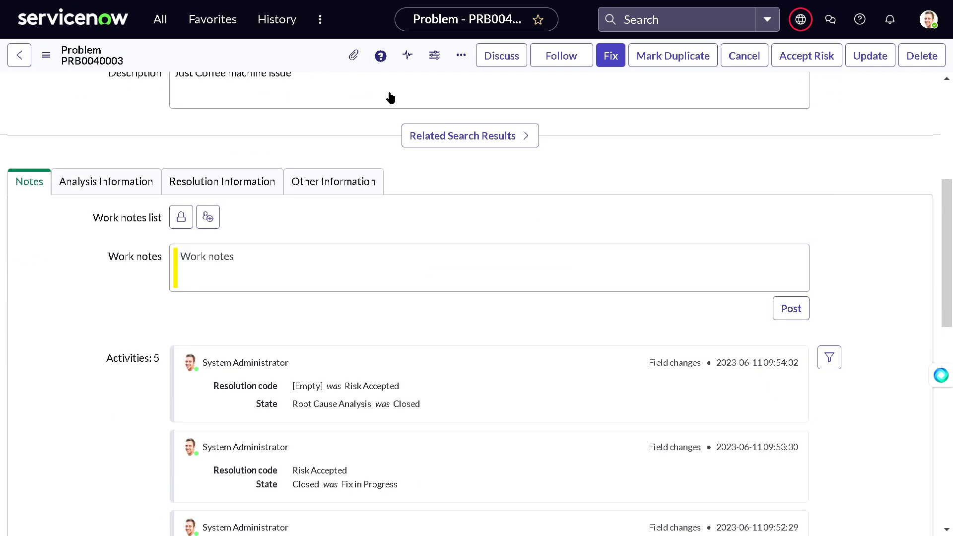
scroll(325, 266, "up", 20)
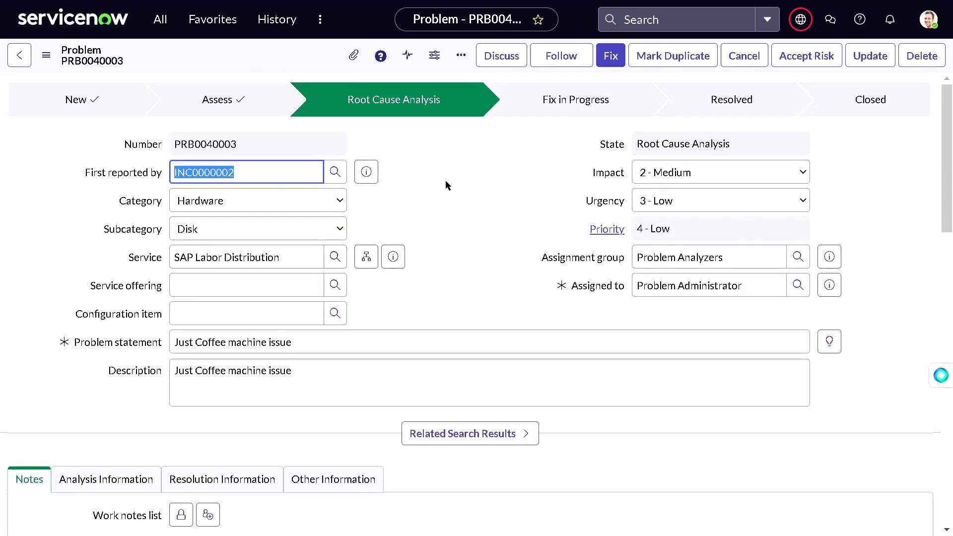
scroll(445, 185, "down", 20)
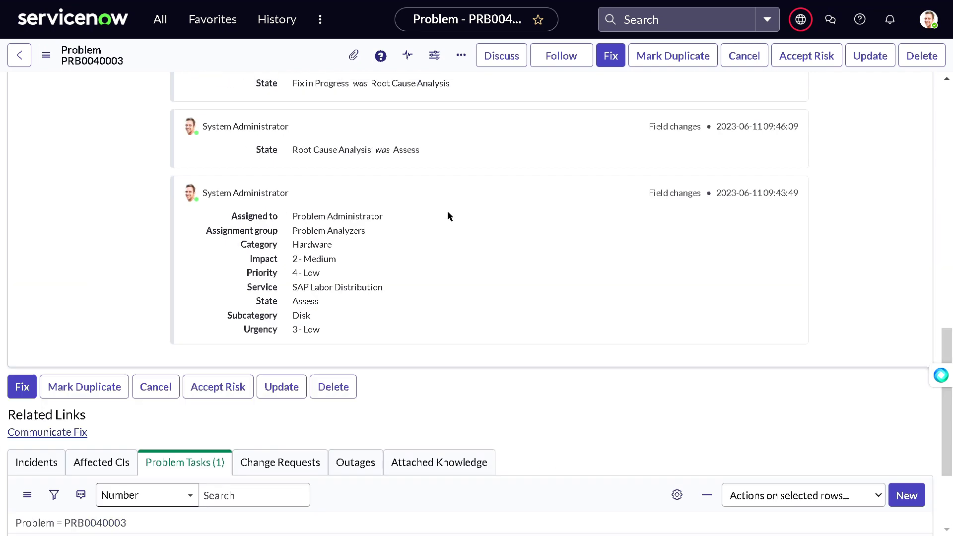
scroll(448, 211, "up", 20)
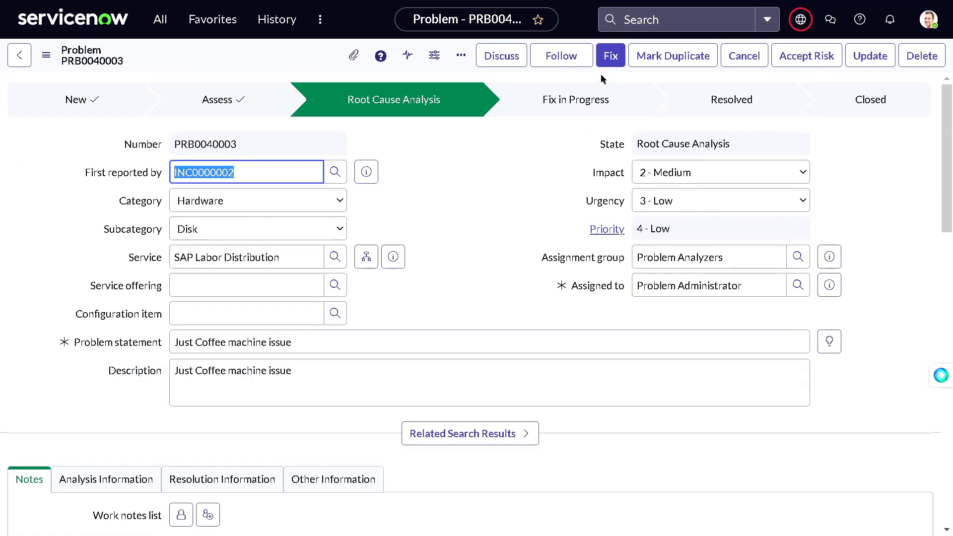
left_click(609, 58)
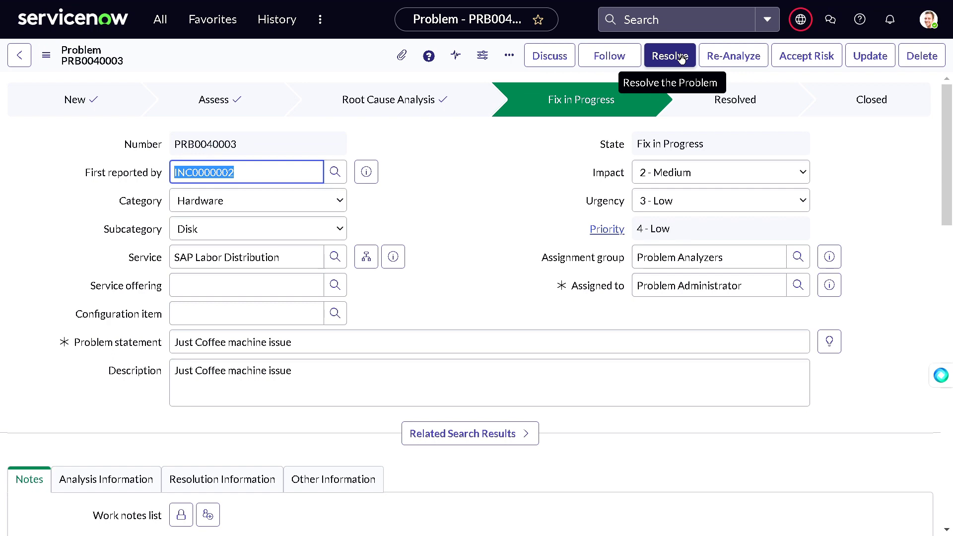
Resolve PRB0040003 as Fix Applied, then complete it so its state becomes Closed.
left_click(681, 58)
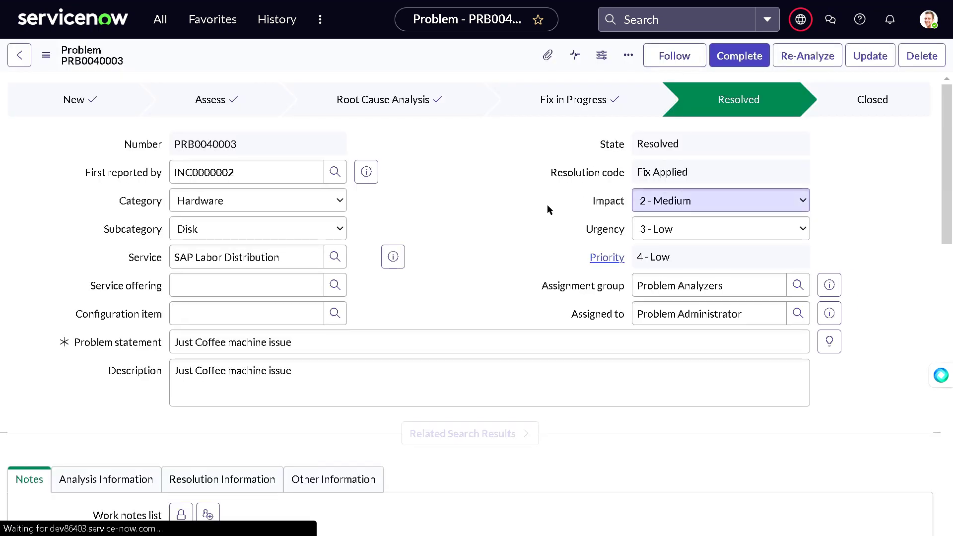
scroll(547, 204, "down", 9)
scroll(547, 205, "up", 6)
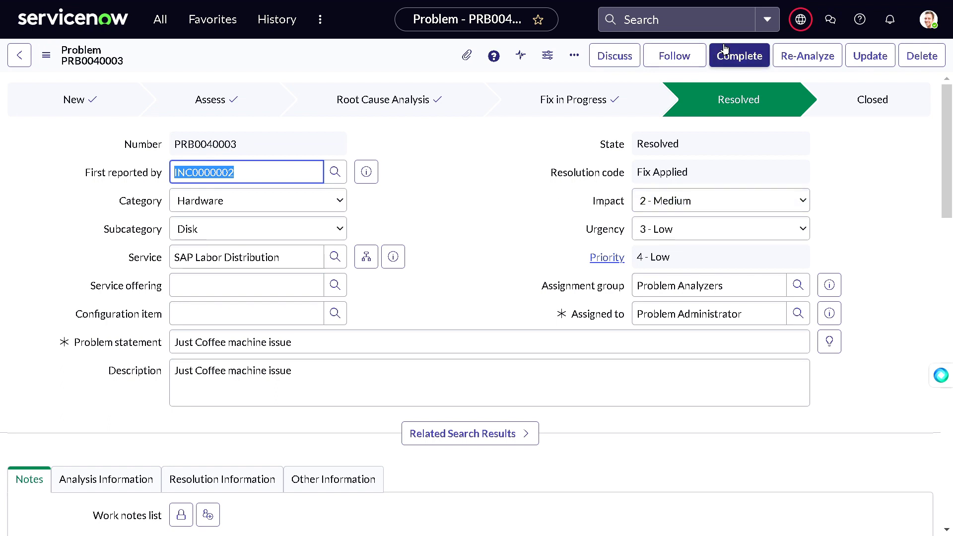
left_click(736, 54)
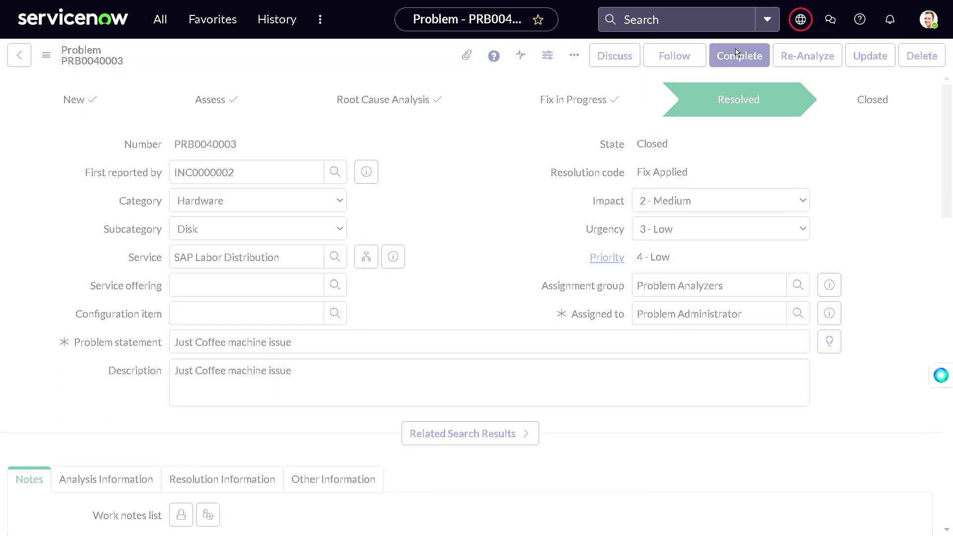